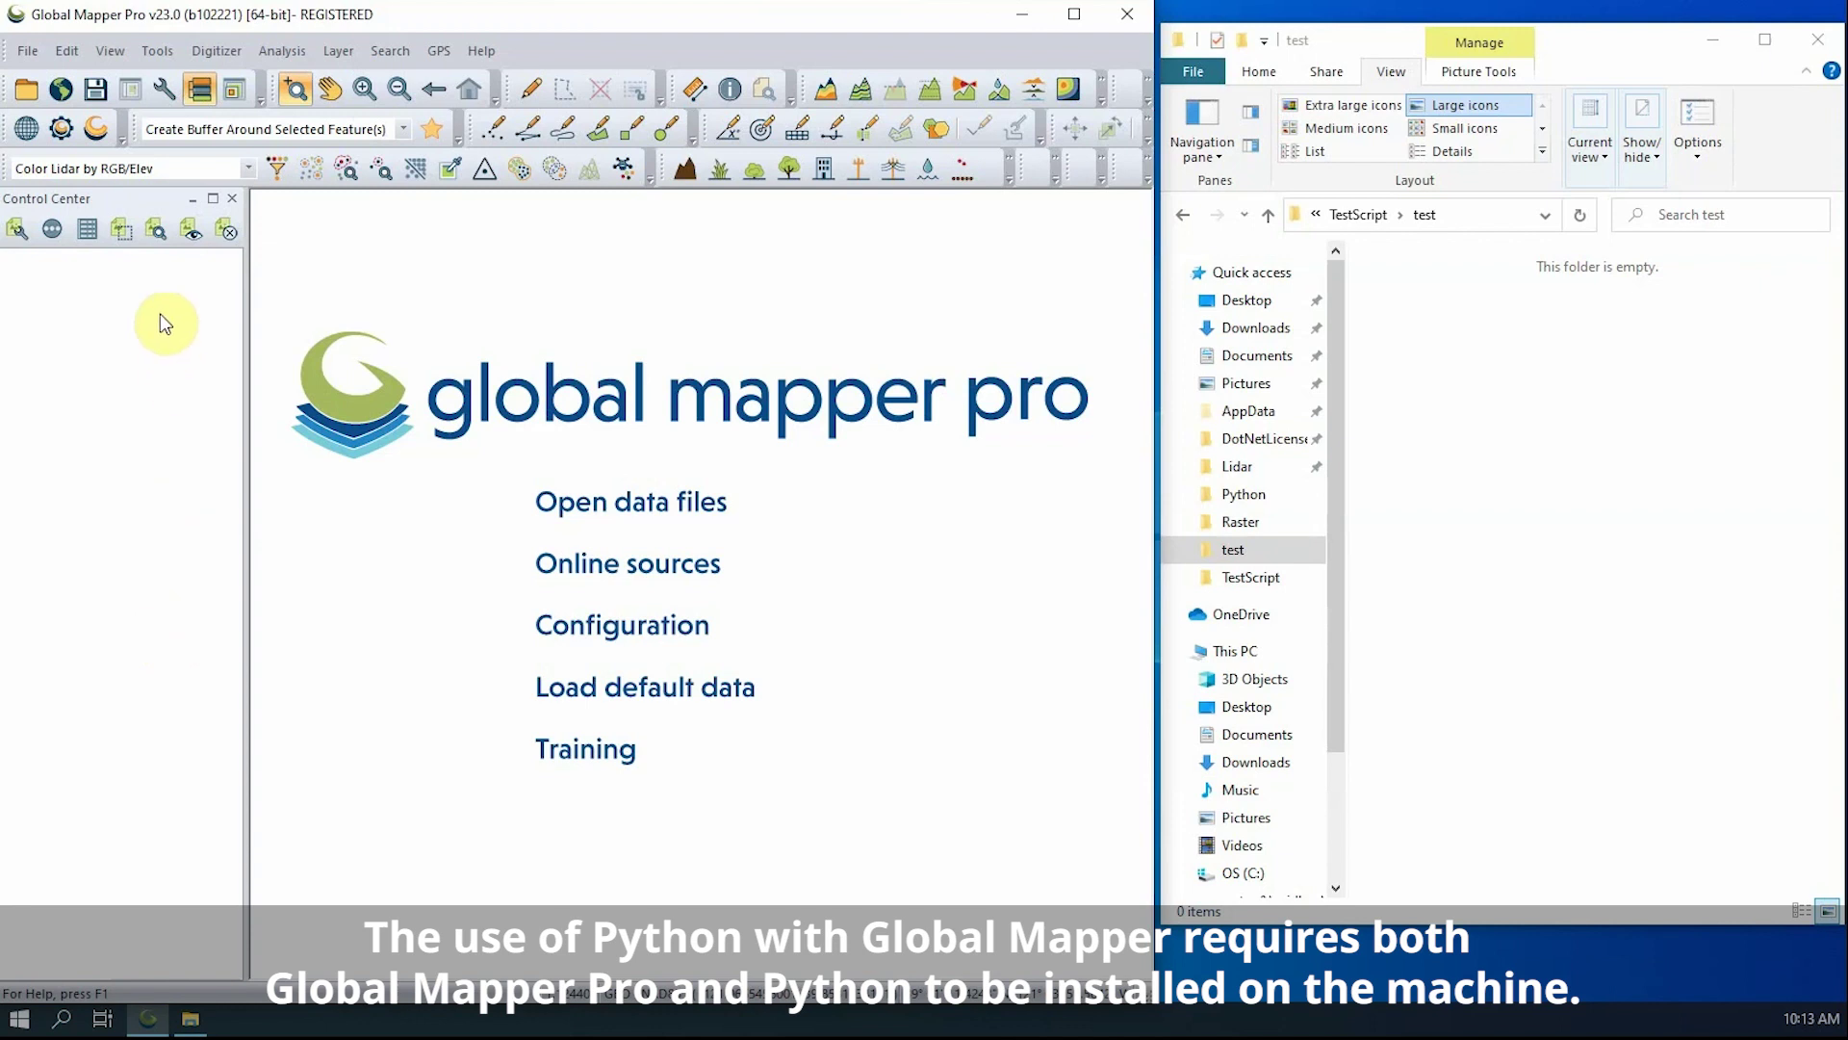
# - Load CreateMultipleContourImages.py from C:\TestScript into the Script Editor
pyautogui.click(22, 56)
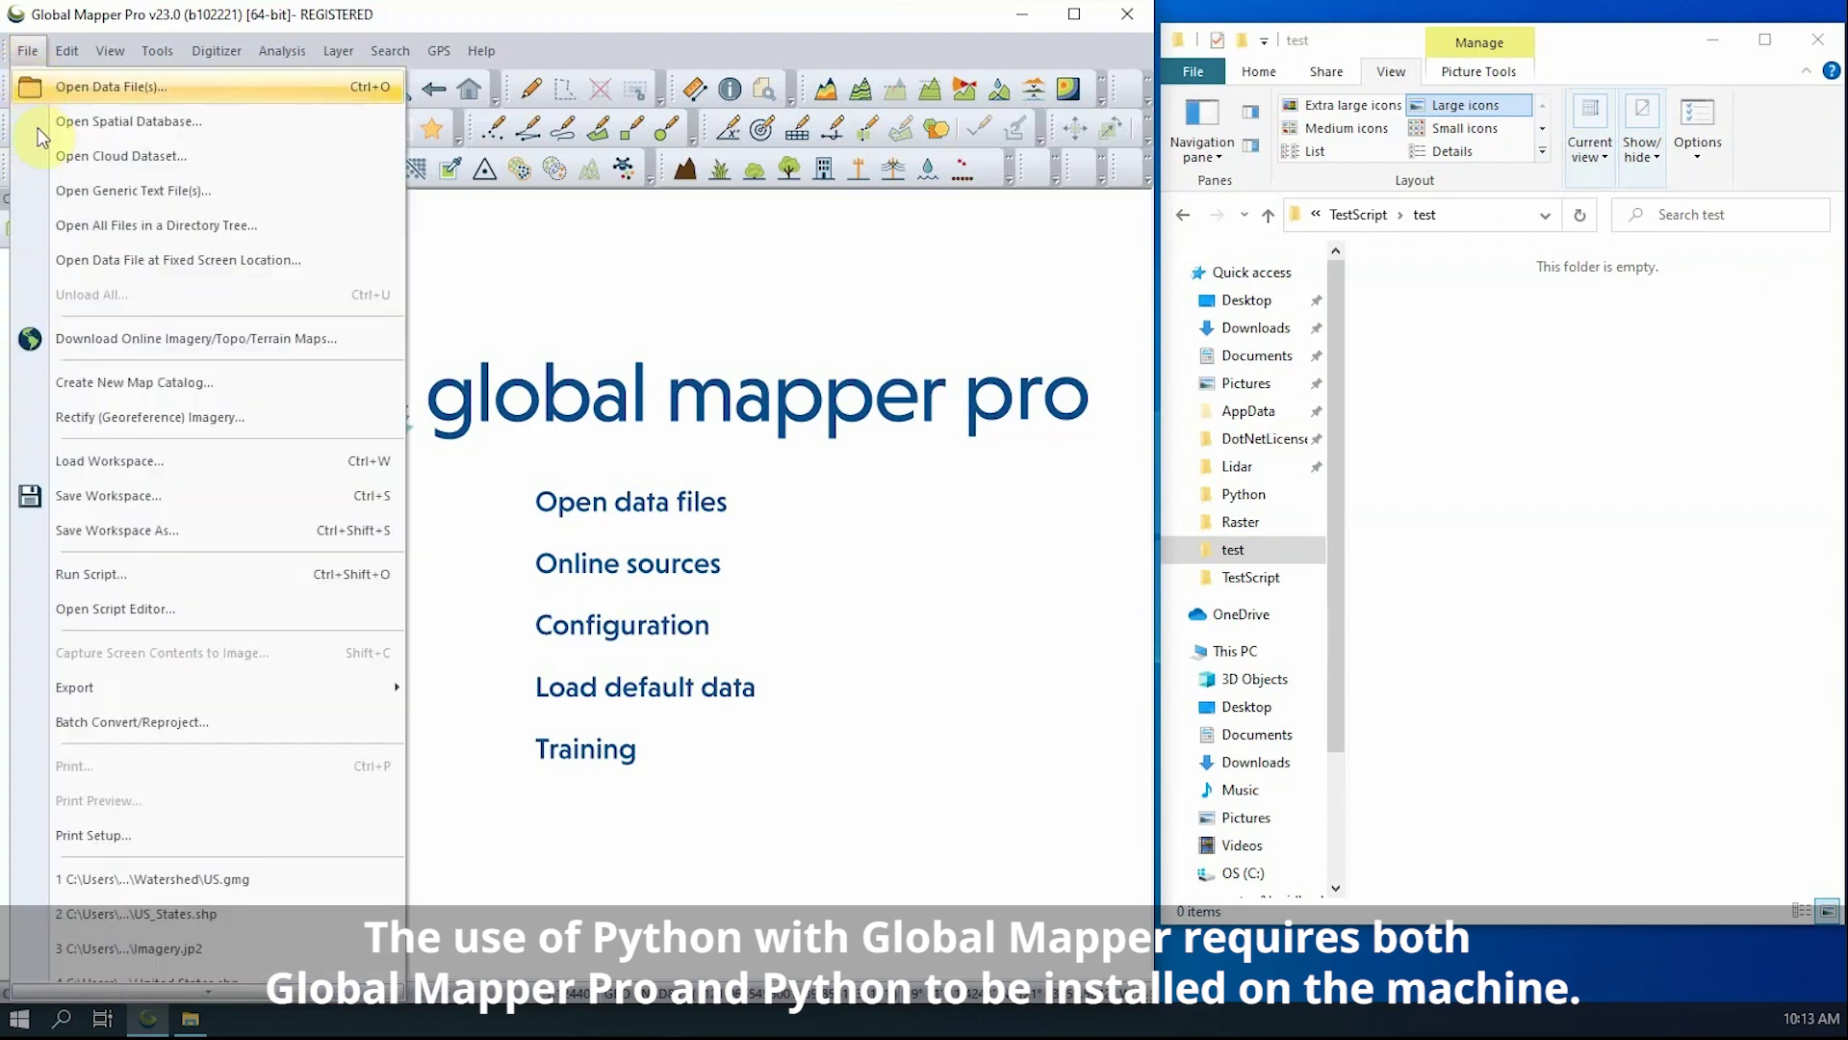
pyautogui.click(168, 600)
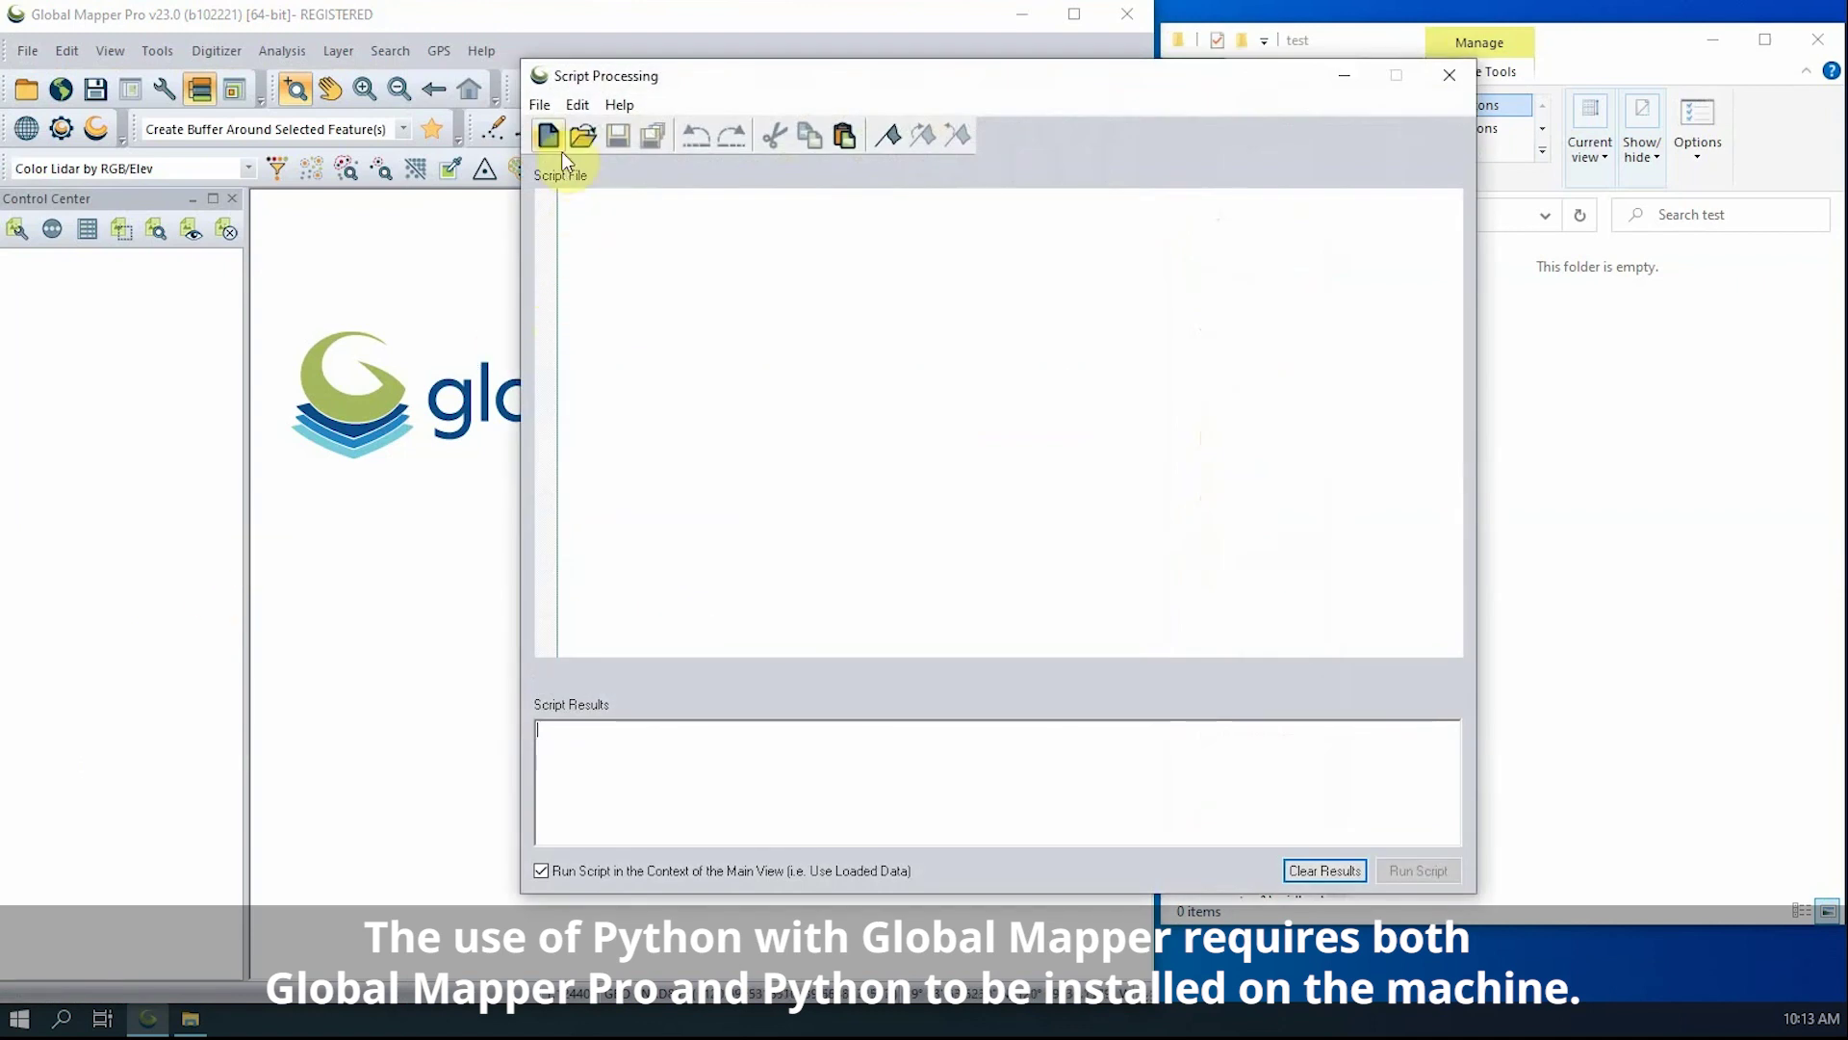
pyautogui.click(580, 134)
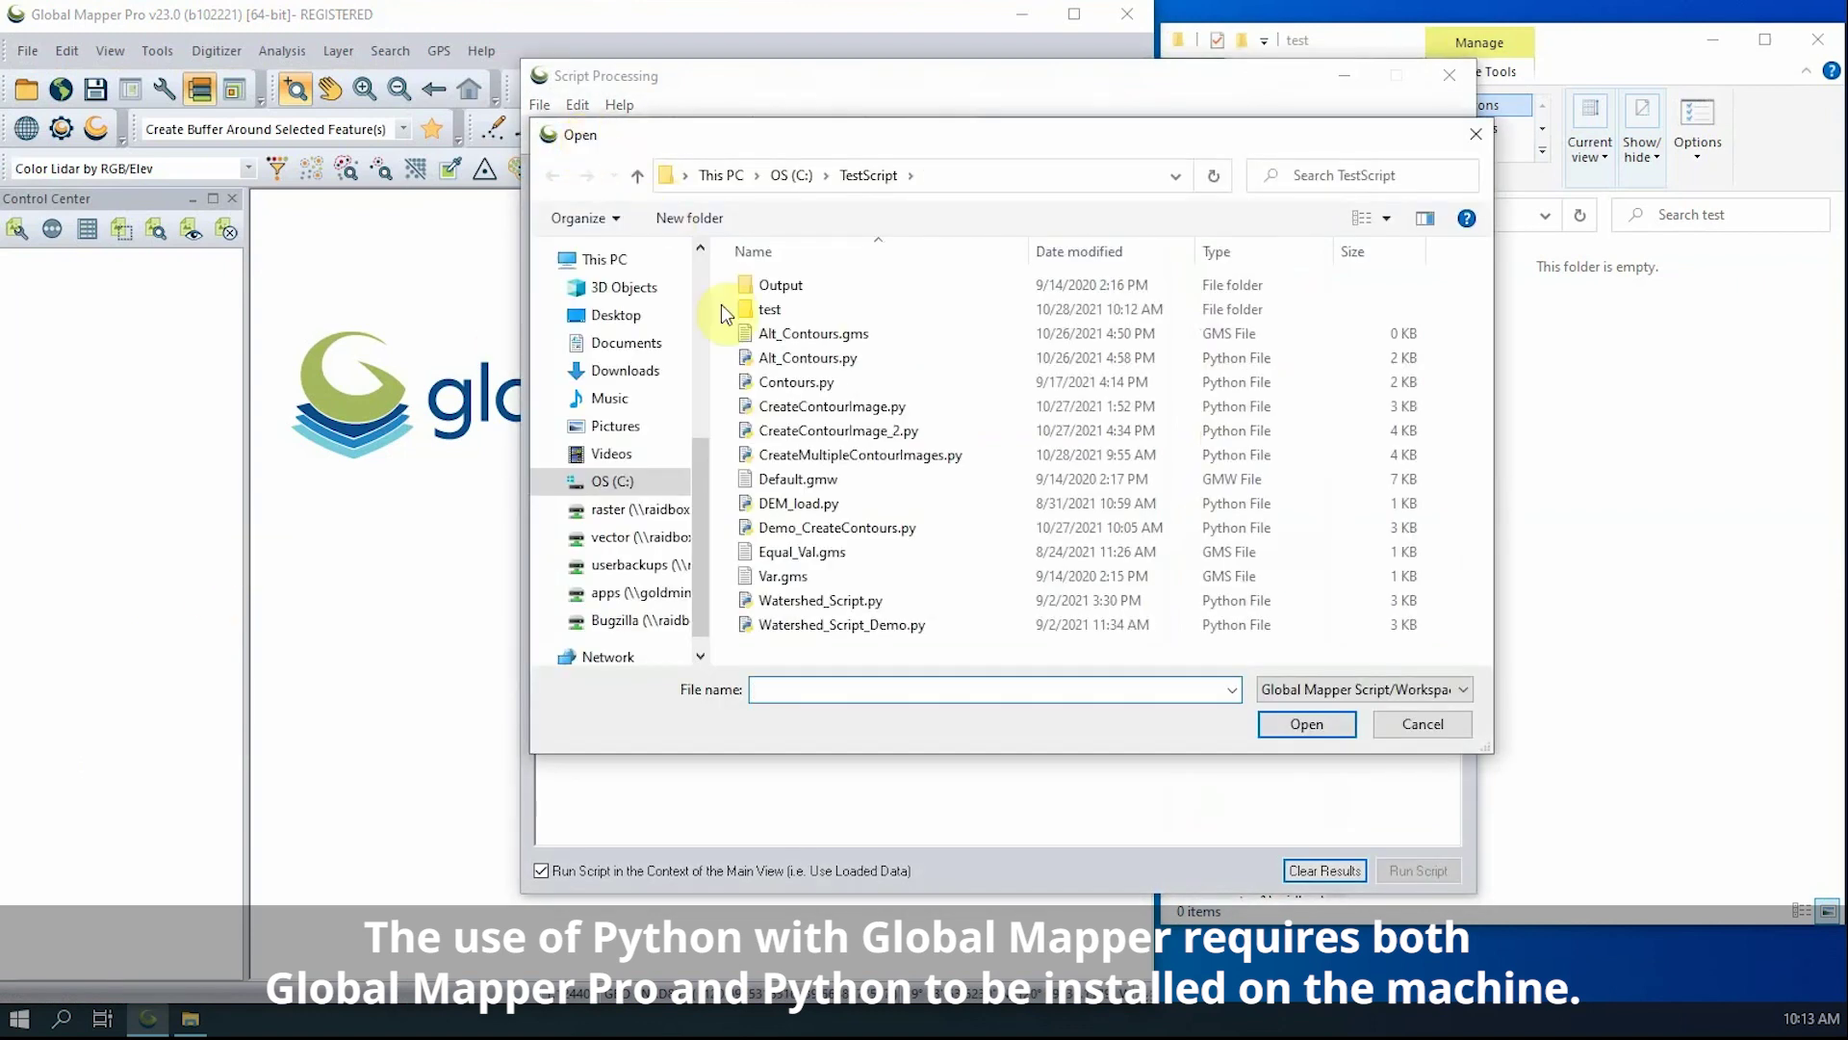
pyautogui.click(855, 455)
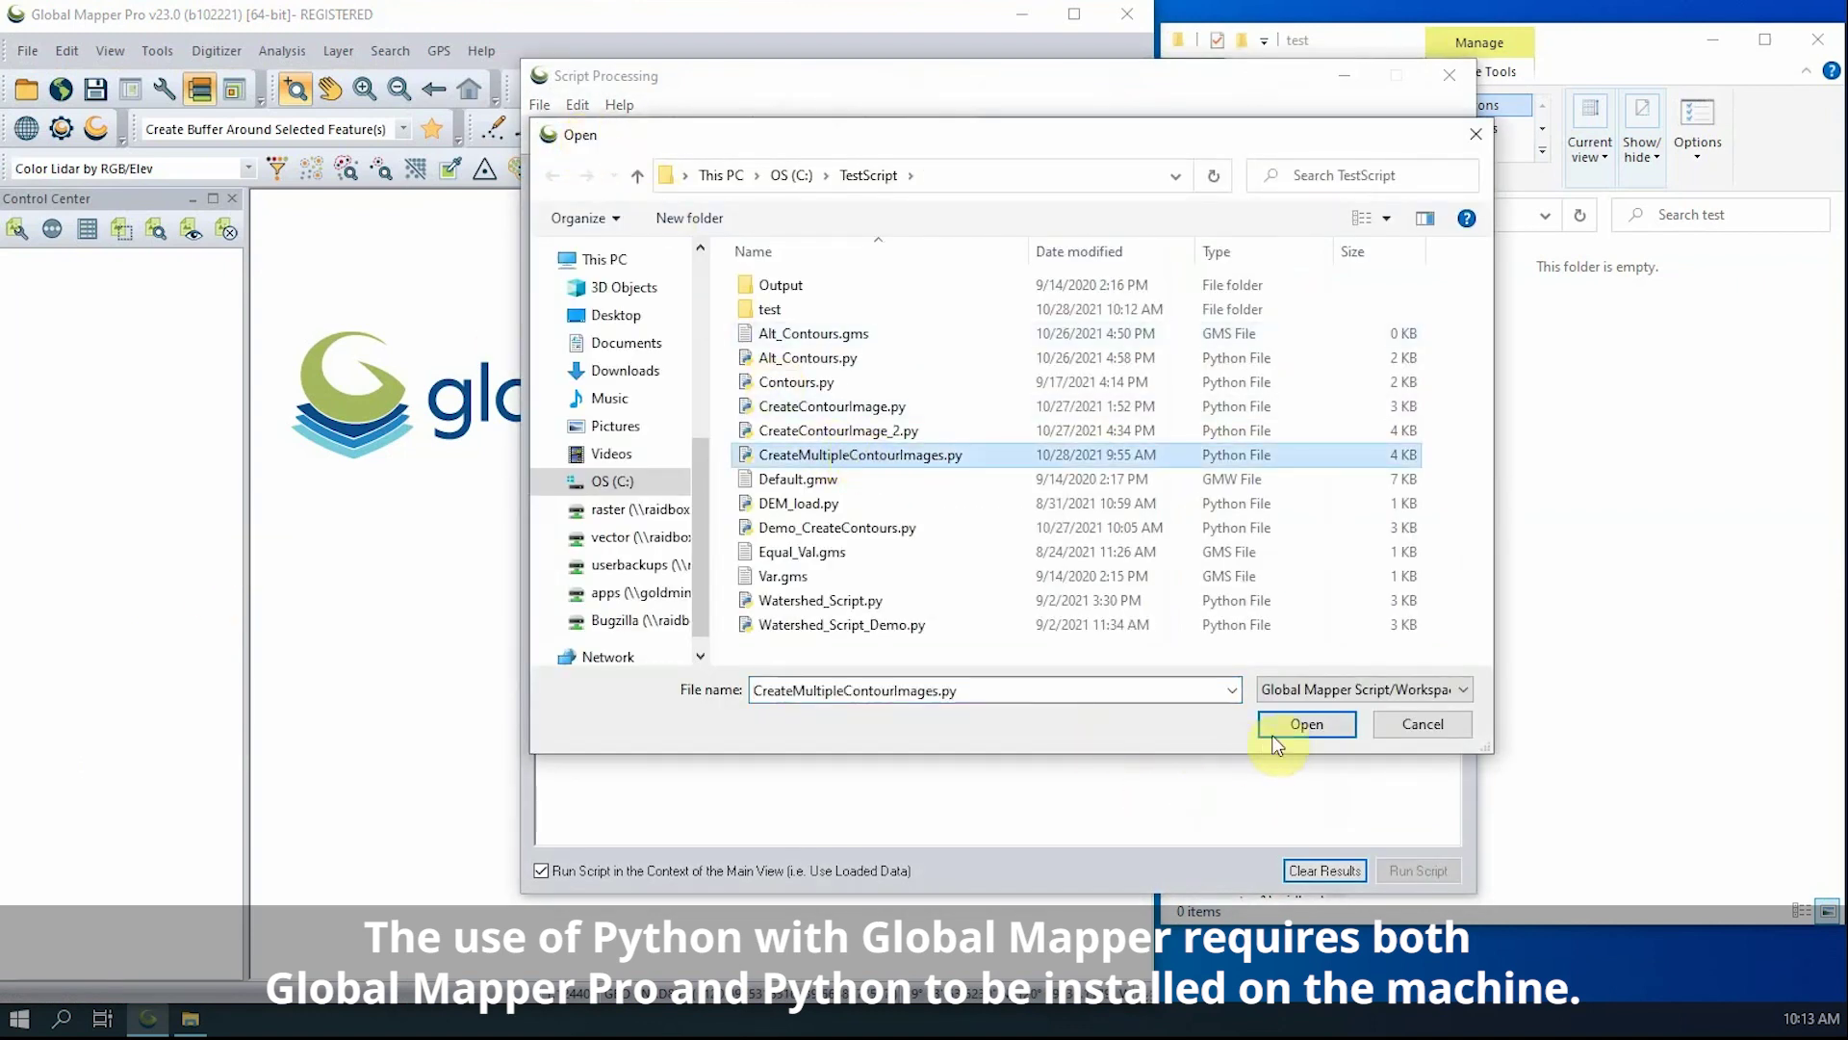
pyautogui.click(1305, 726)
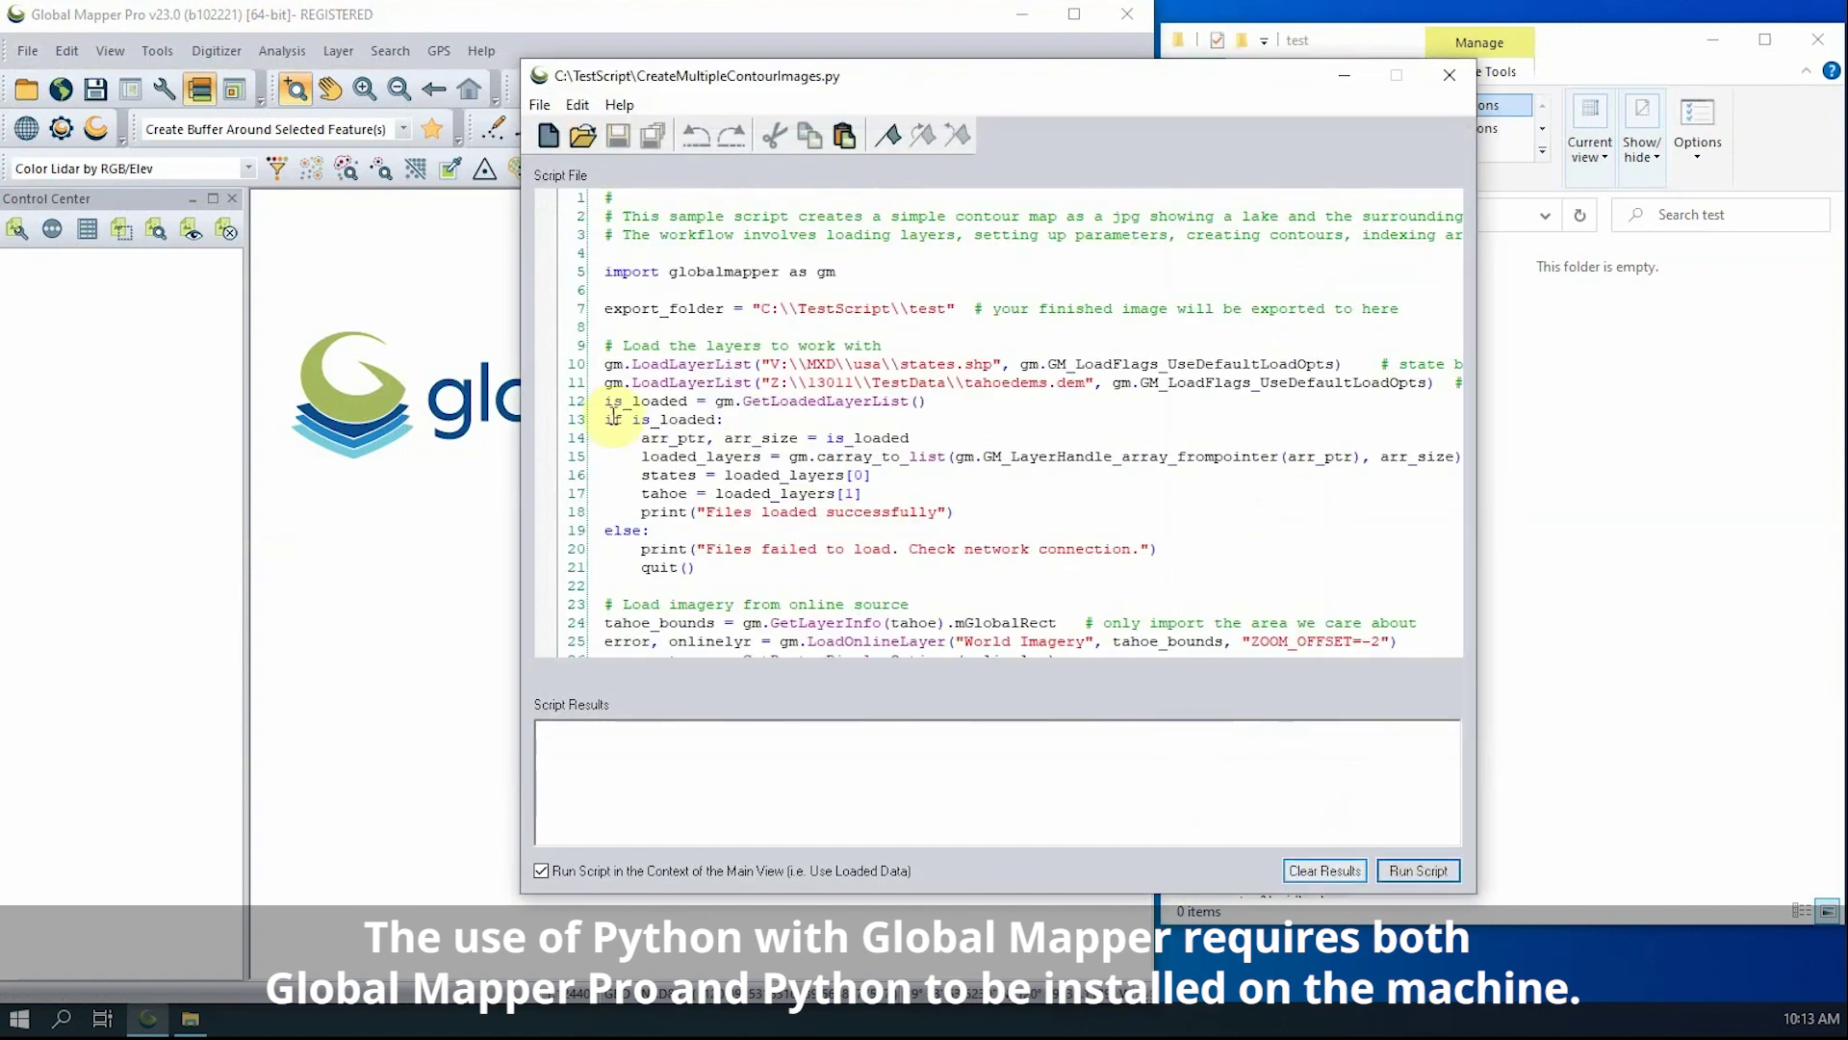
pyautogui.moveTo(520, 449); pyautogui.dragTo(497, 449)
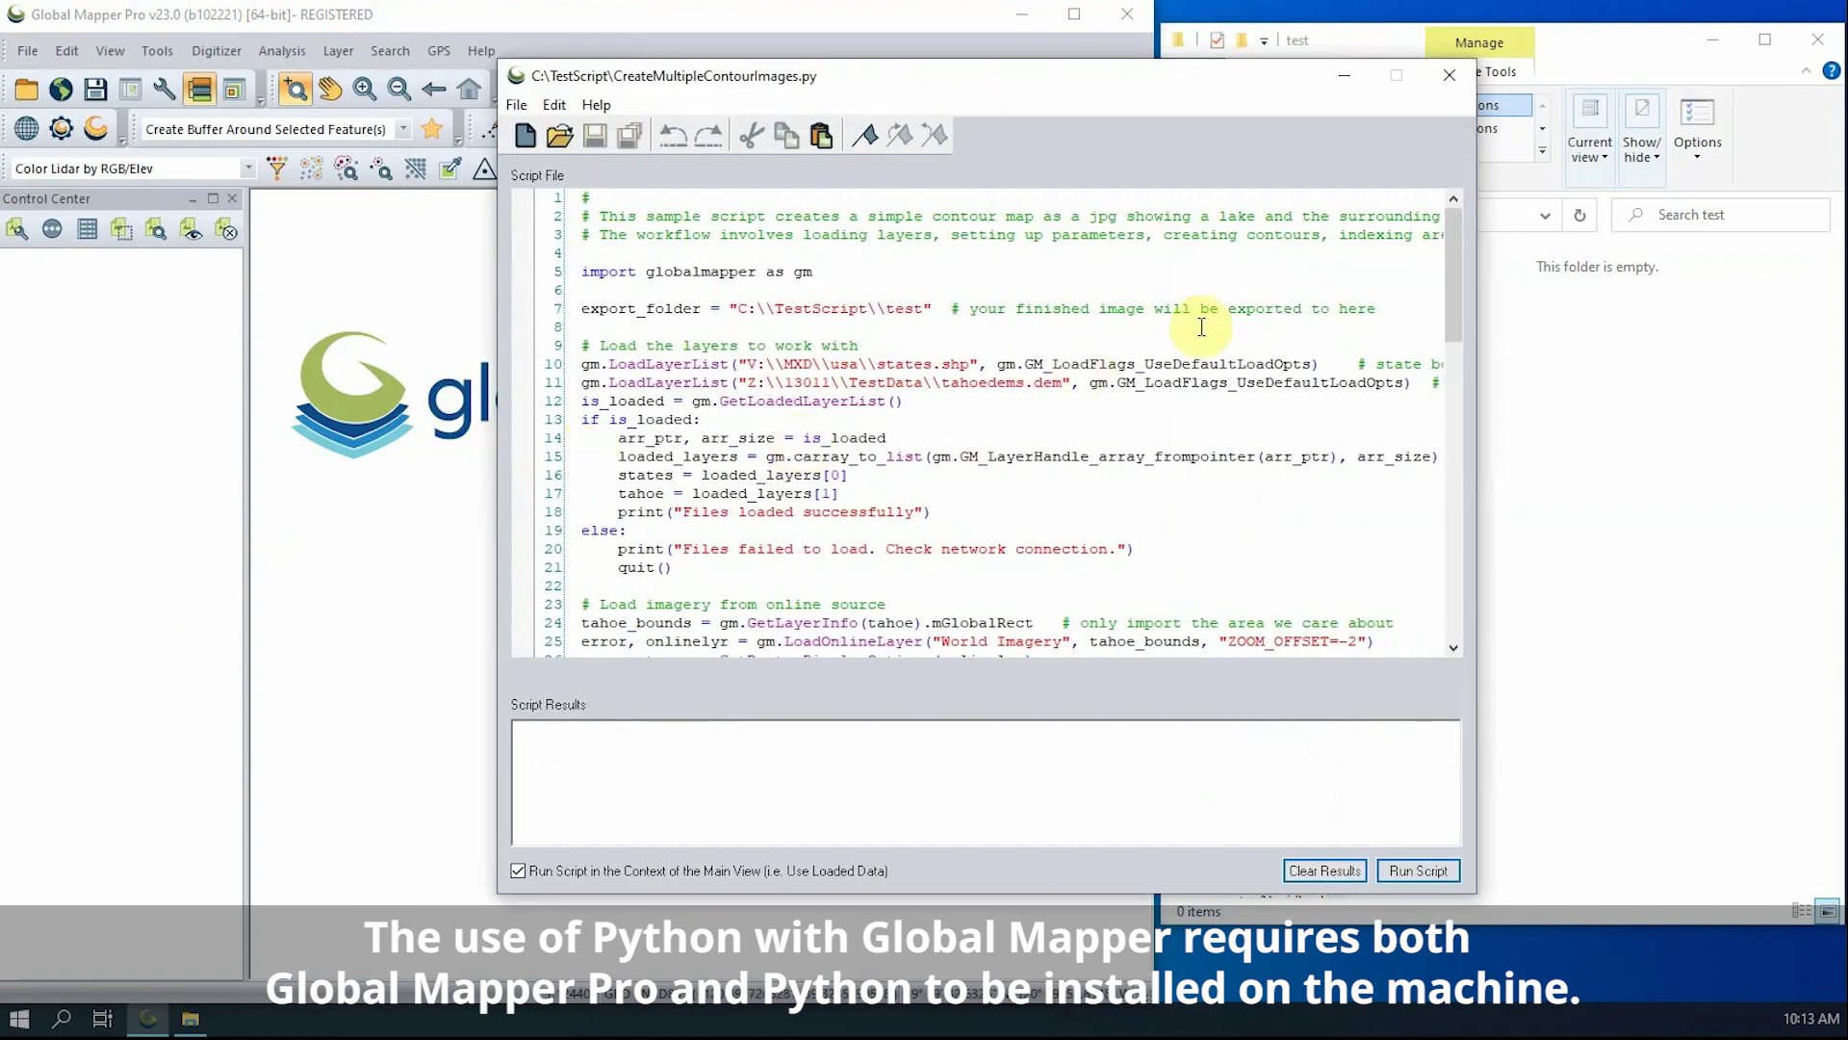
pyautogui.moveTo(1447, 304); pyautogui.dragTo(1455, 539)
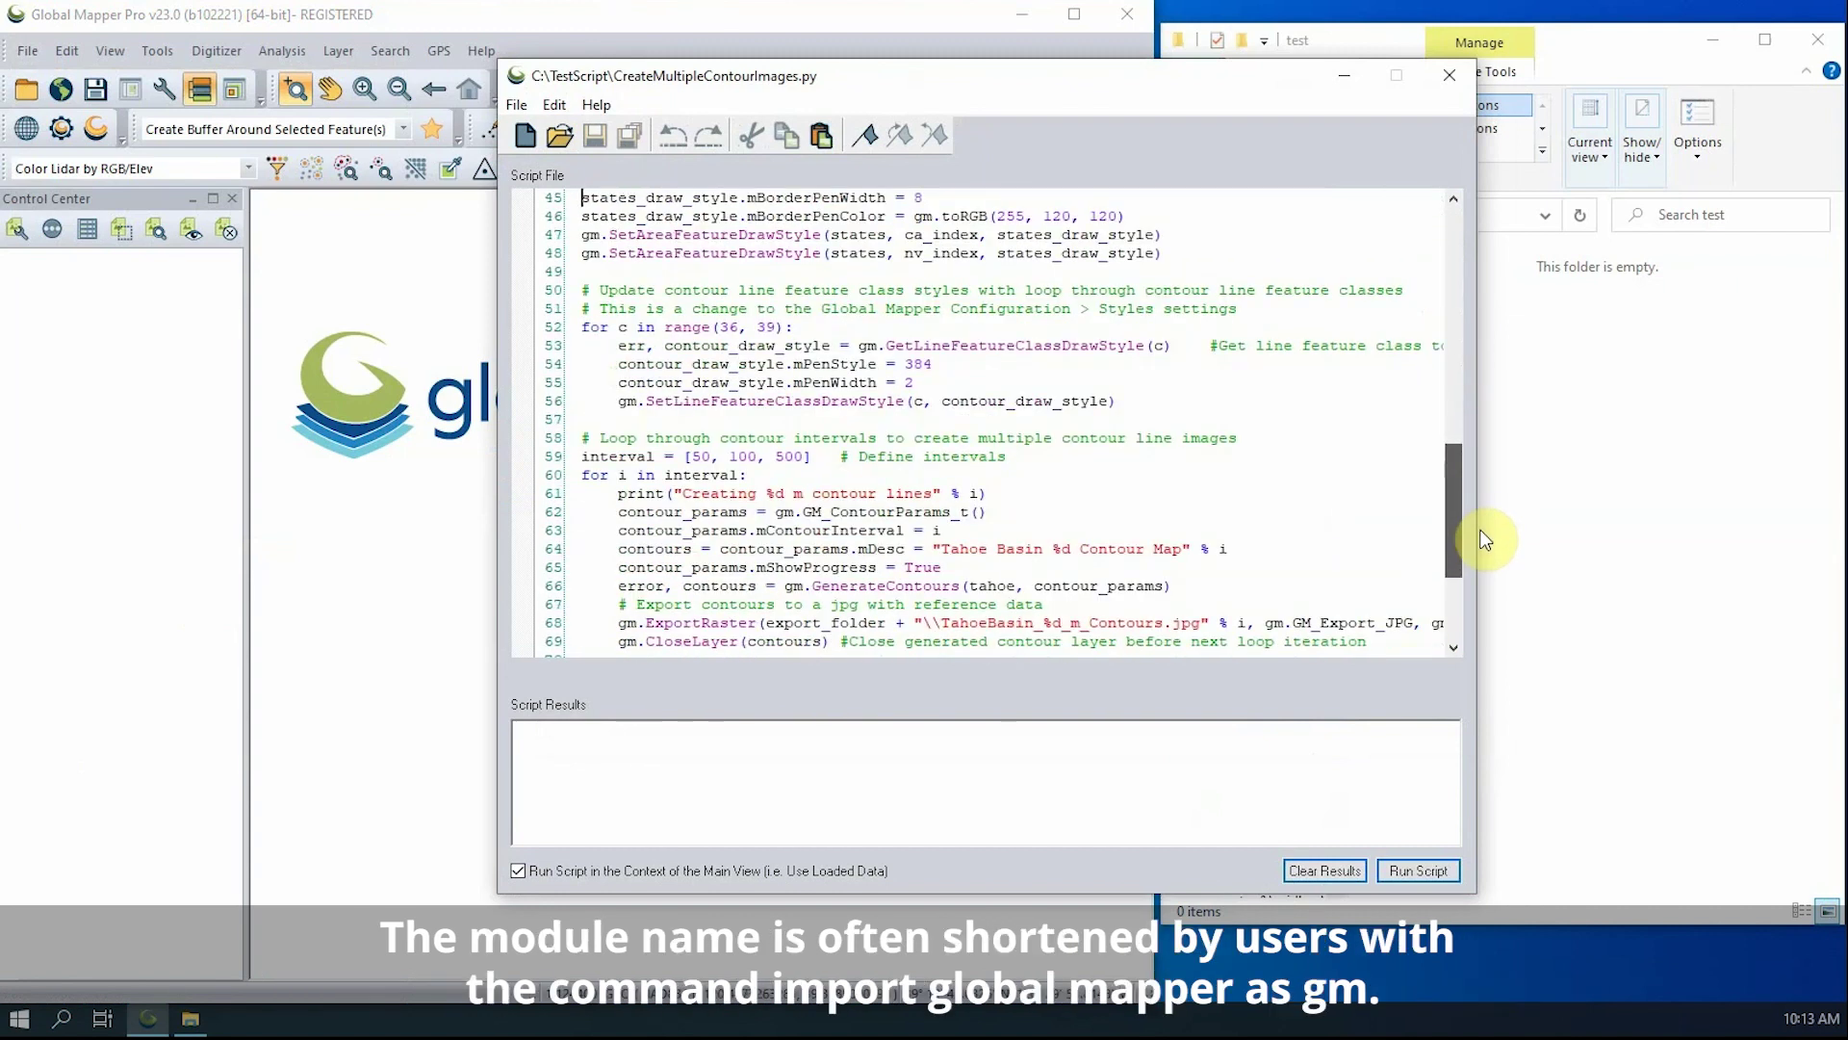
pyautogui.moveTo(1456, 538); pyautogui.dragTo(1455, 602)
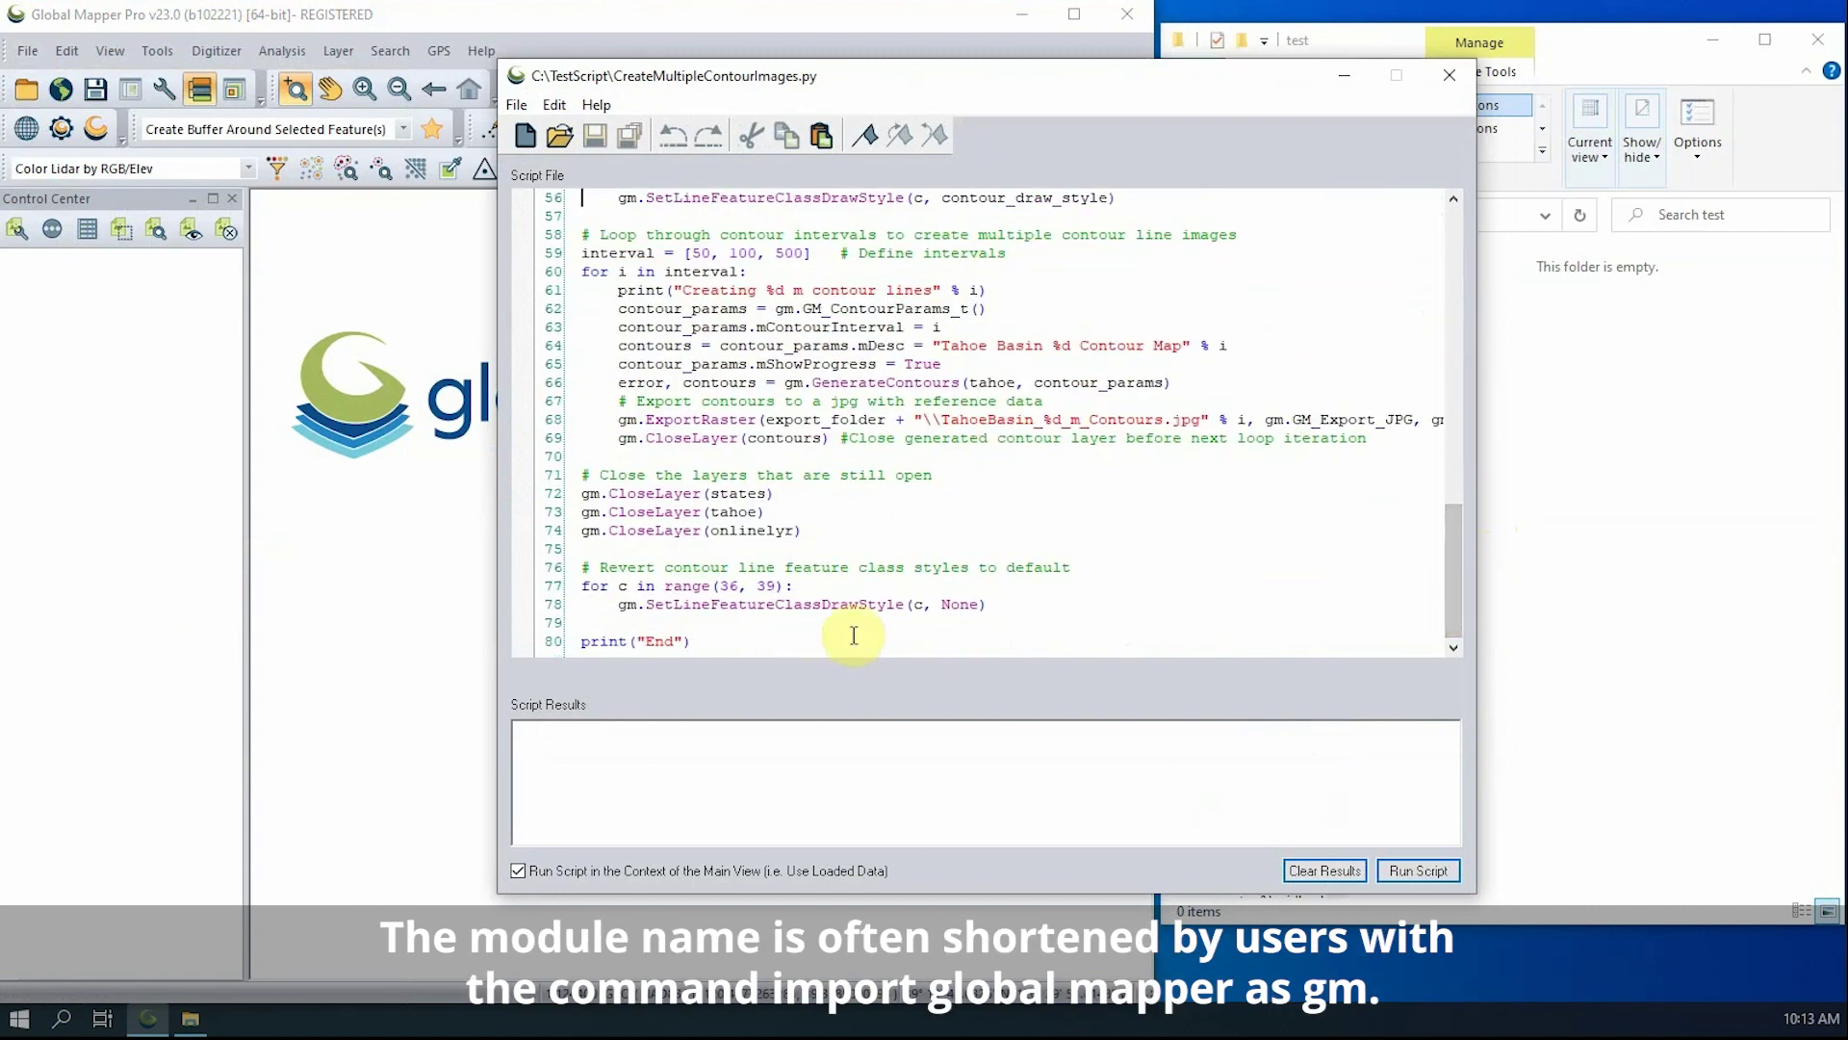
pyautogui.click(582, 495)
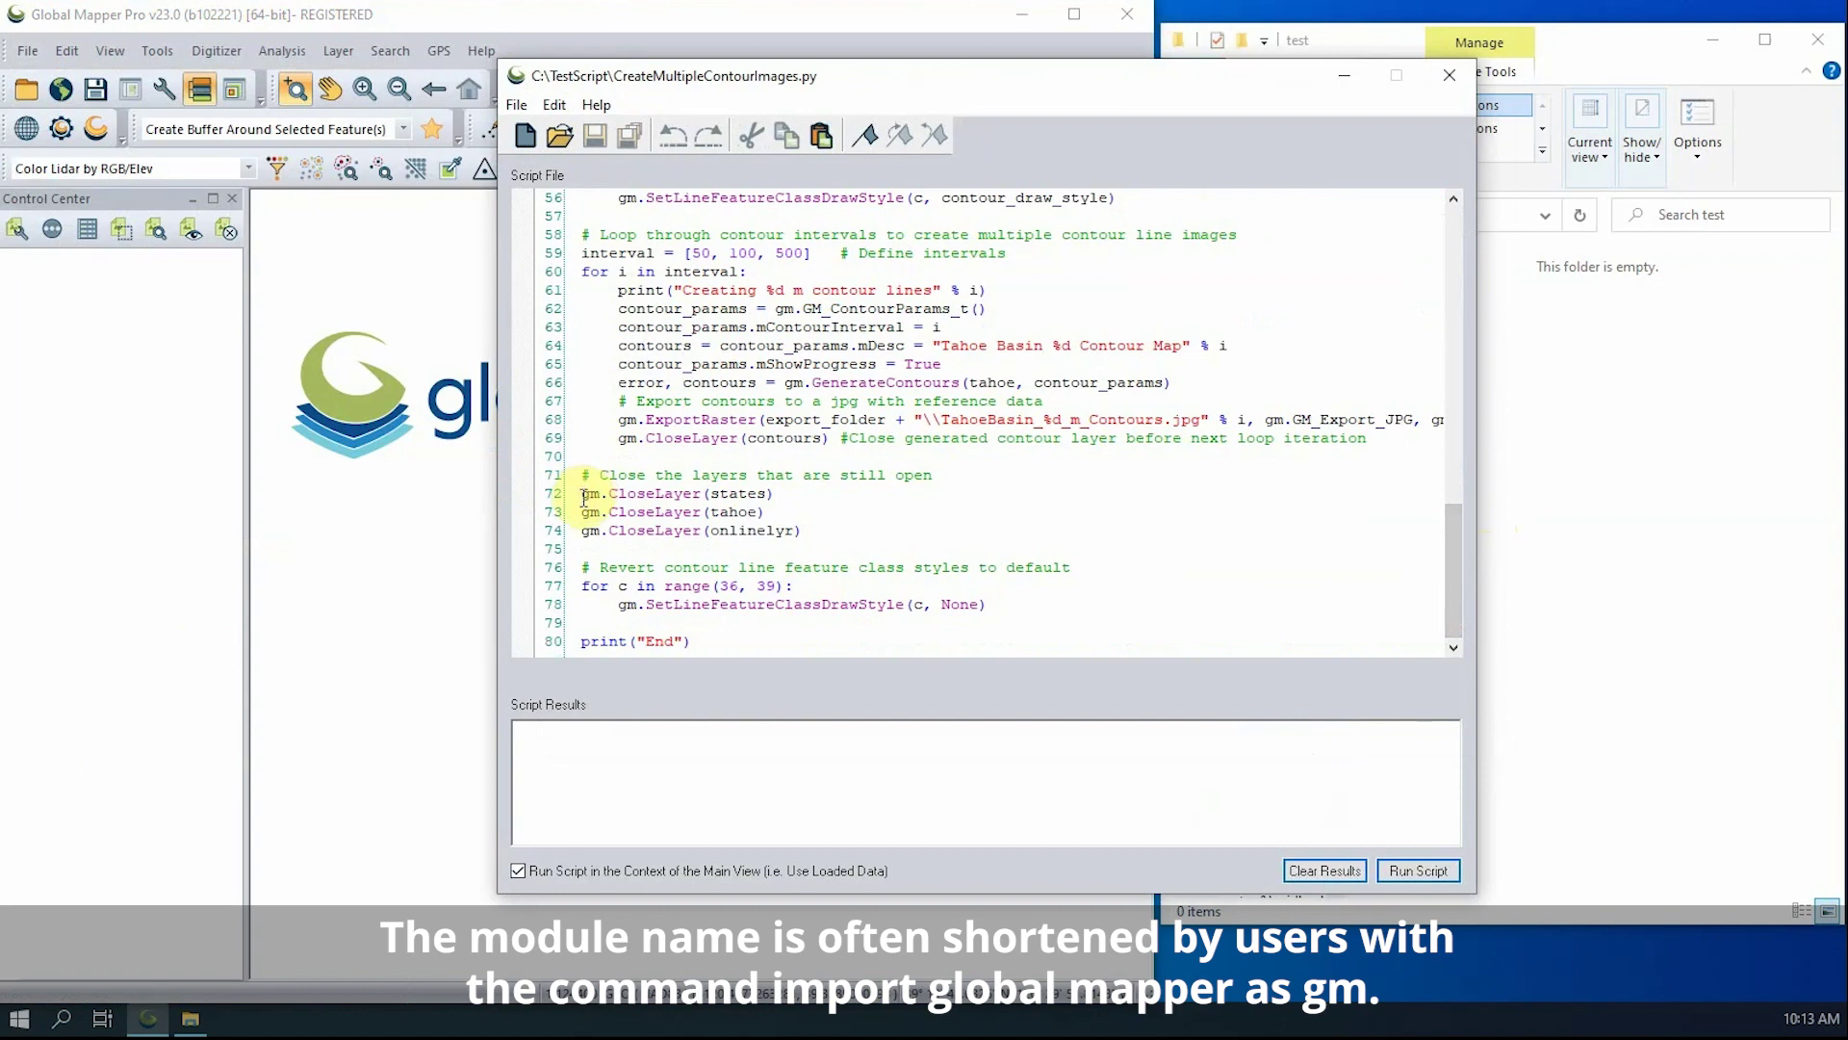
pyautogui.write('#')
# - Comment out lines 73 and 74, the gm.CloseLayer calls for tahoe and online imagery
pyautogui.click(581, 511)
pyautogui.write('#')
pyautogui.click(582, 531)
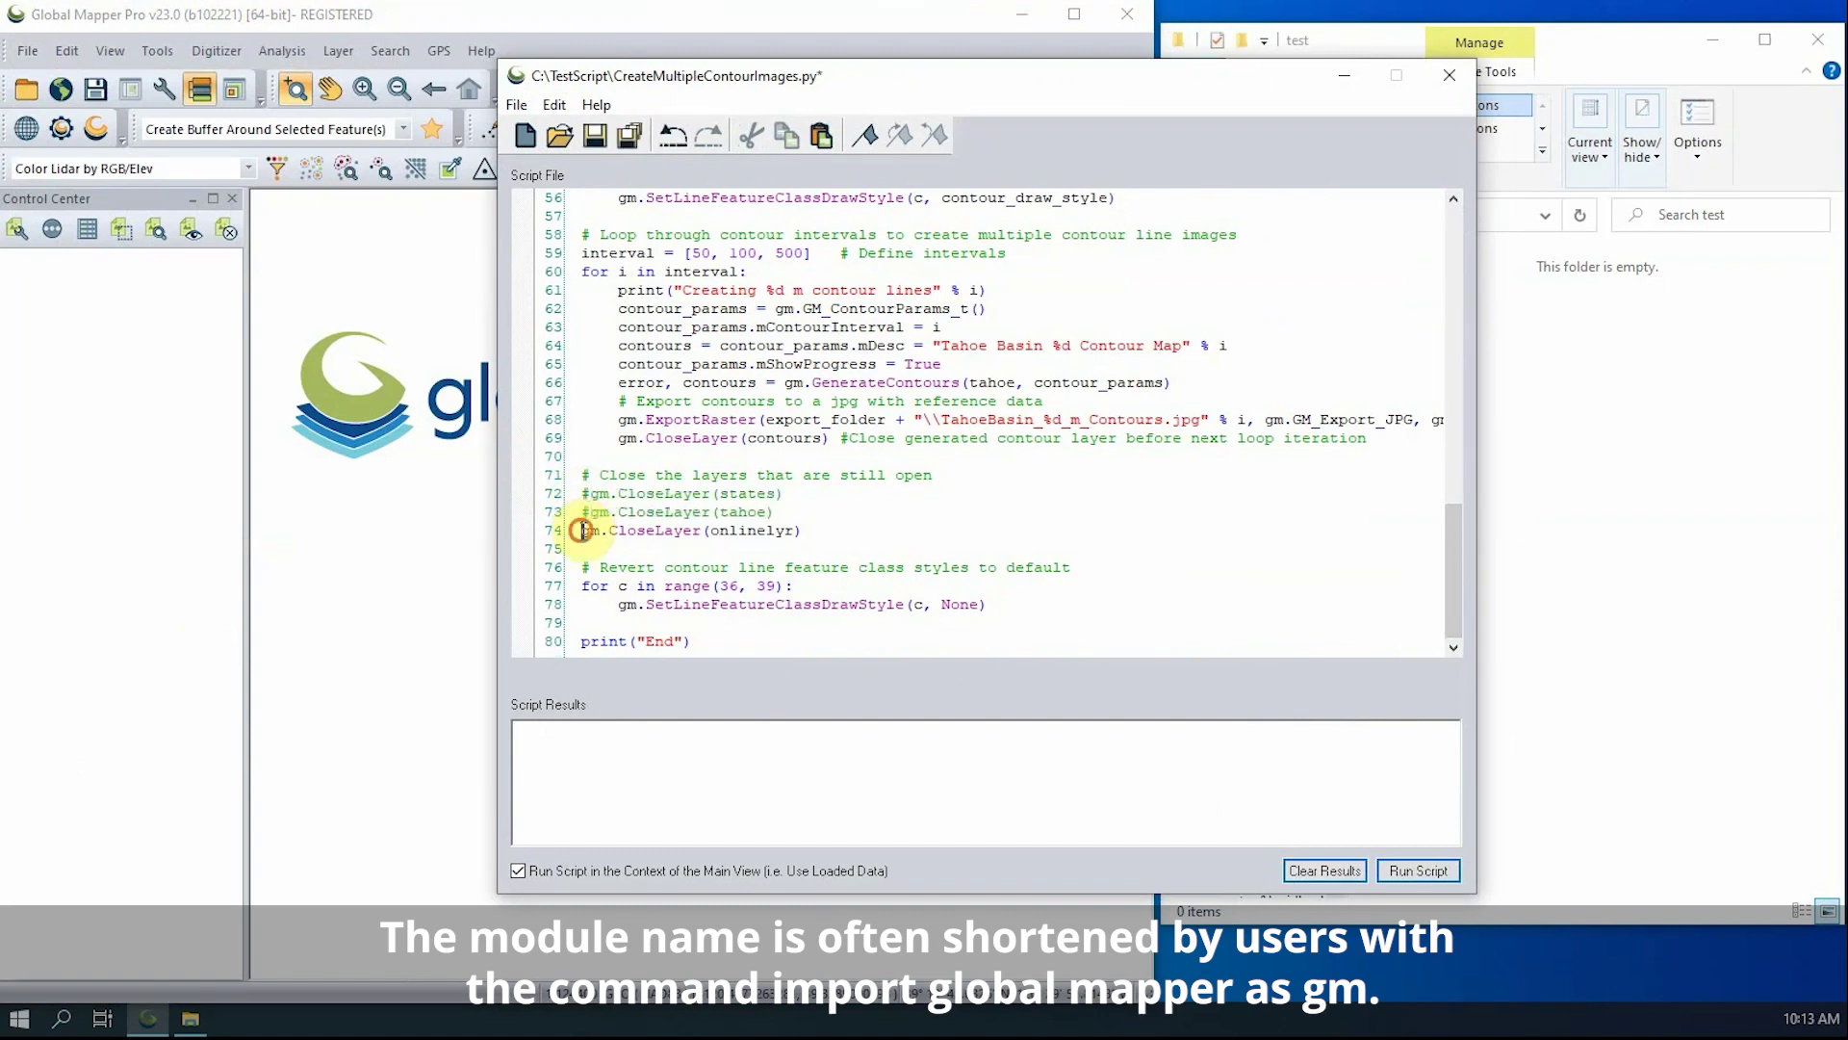
pyautogui.write('#')
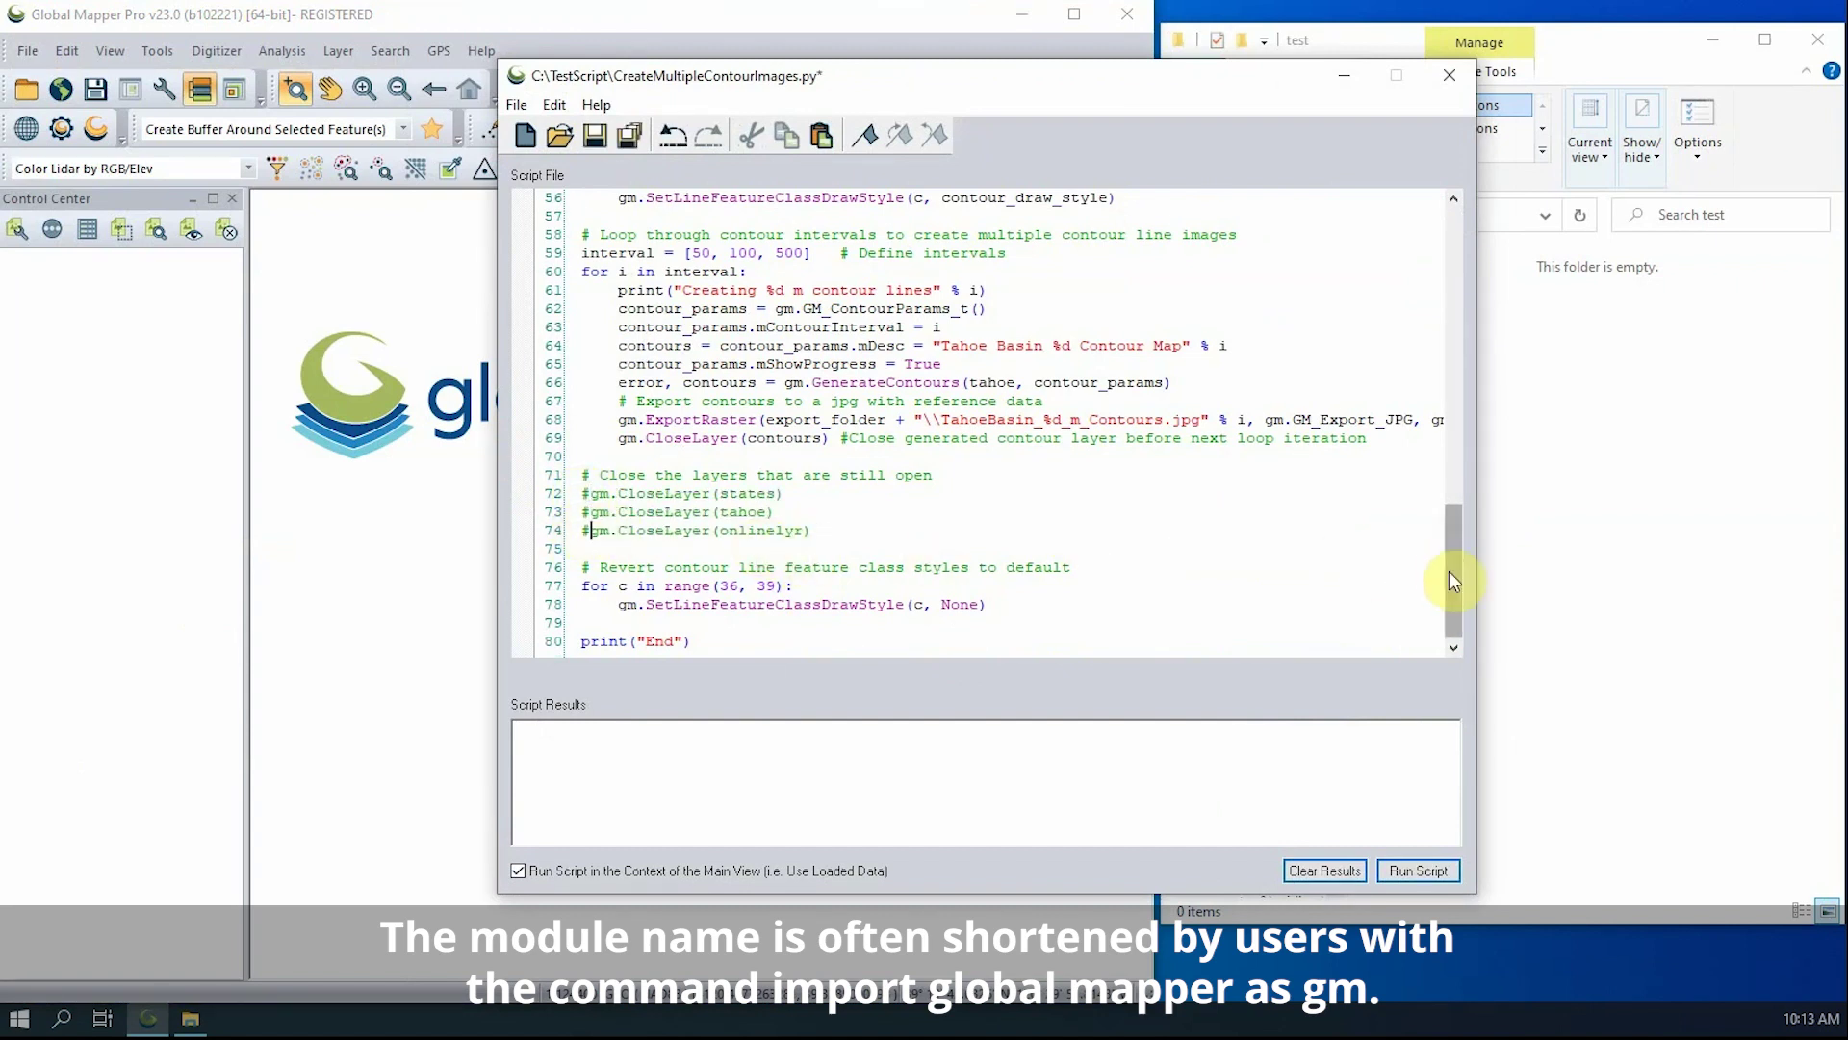
pyautogui.moveTo(1448, 570); pyautogui.dragTo(1455, 407)
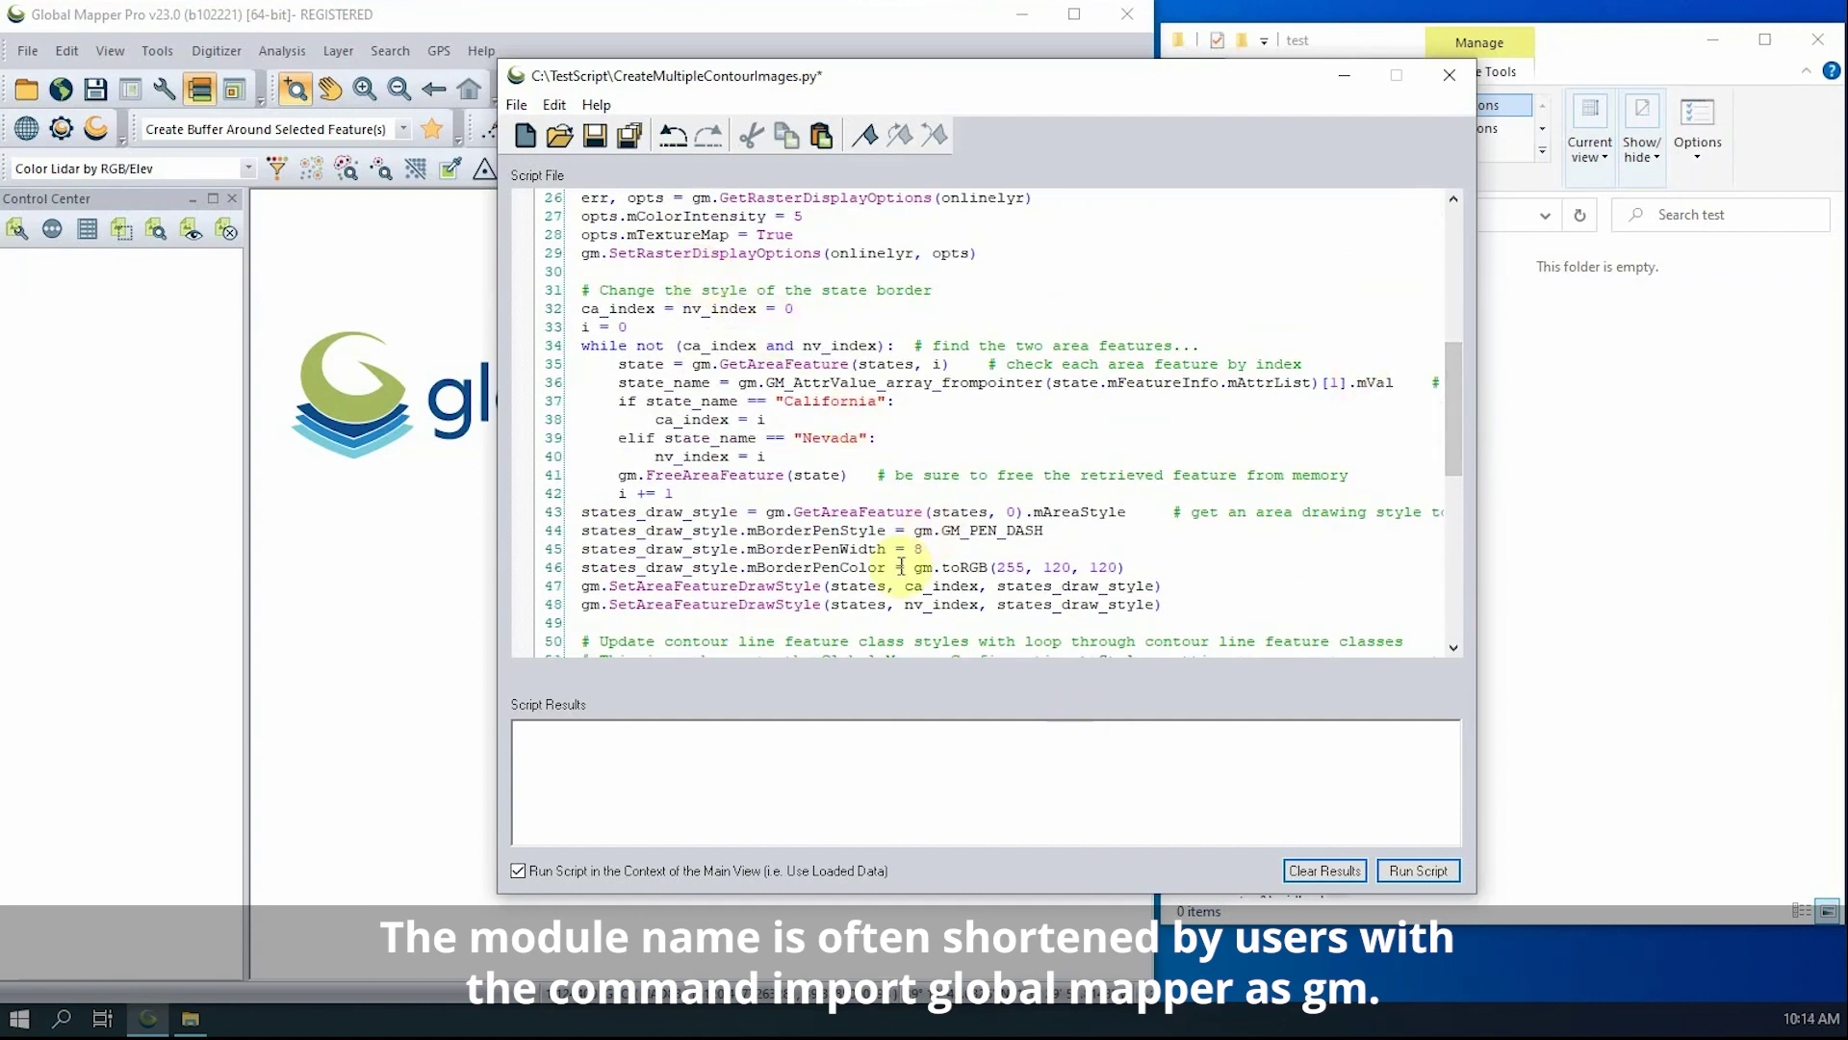
# - Save the edited script and run it to export the 50, 100 and 500 m contour images
pyautogui.click(594, 137)
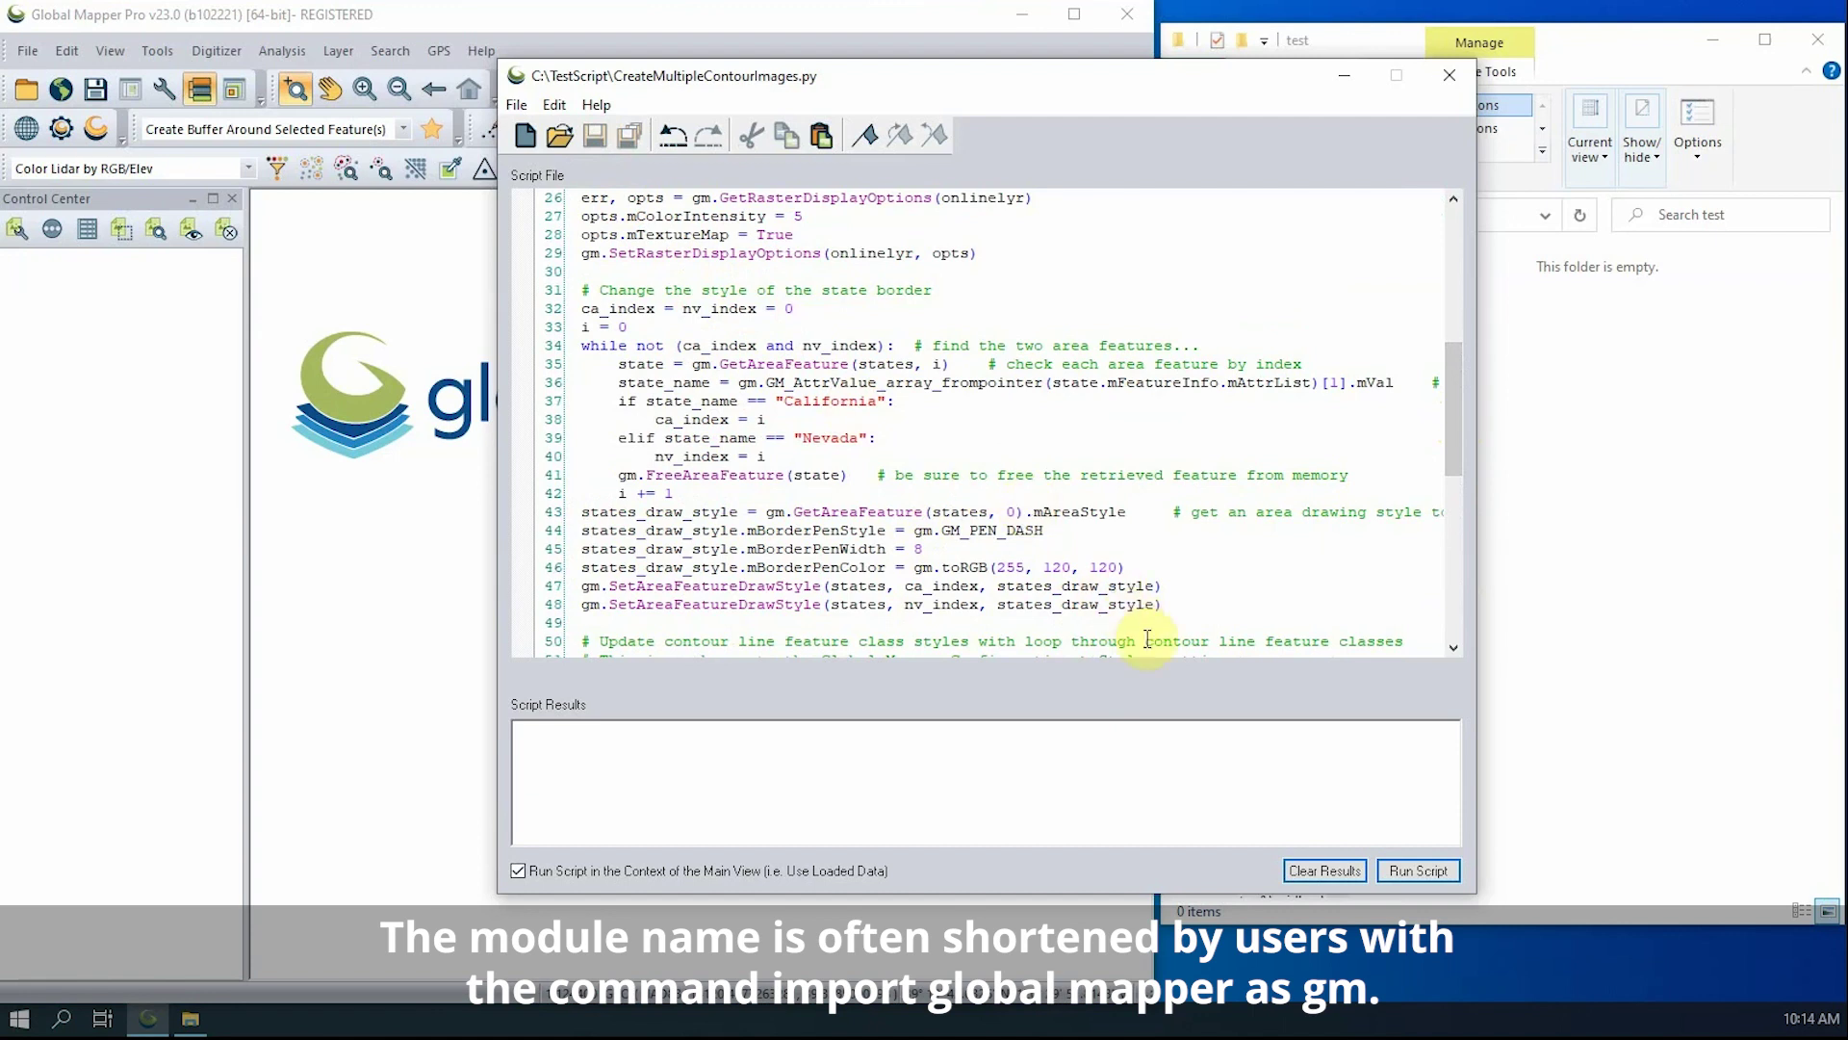
pyautogui.click(1418, 872)
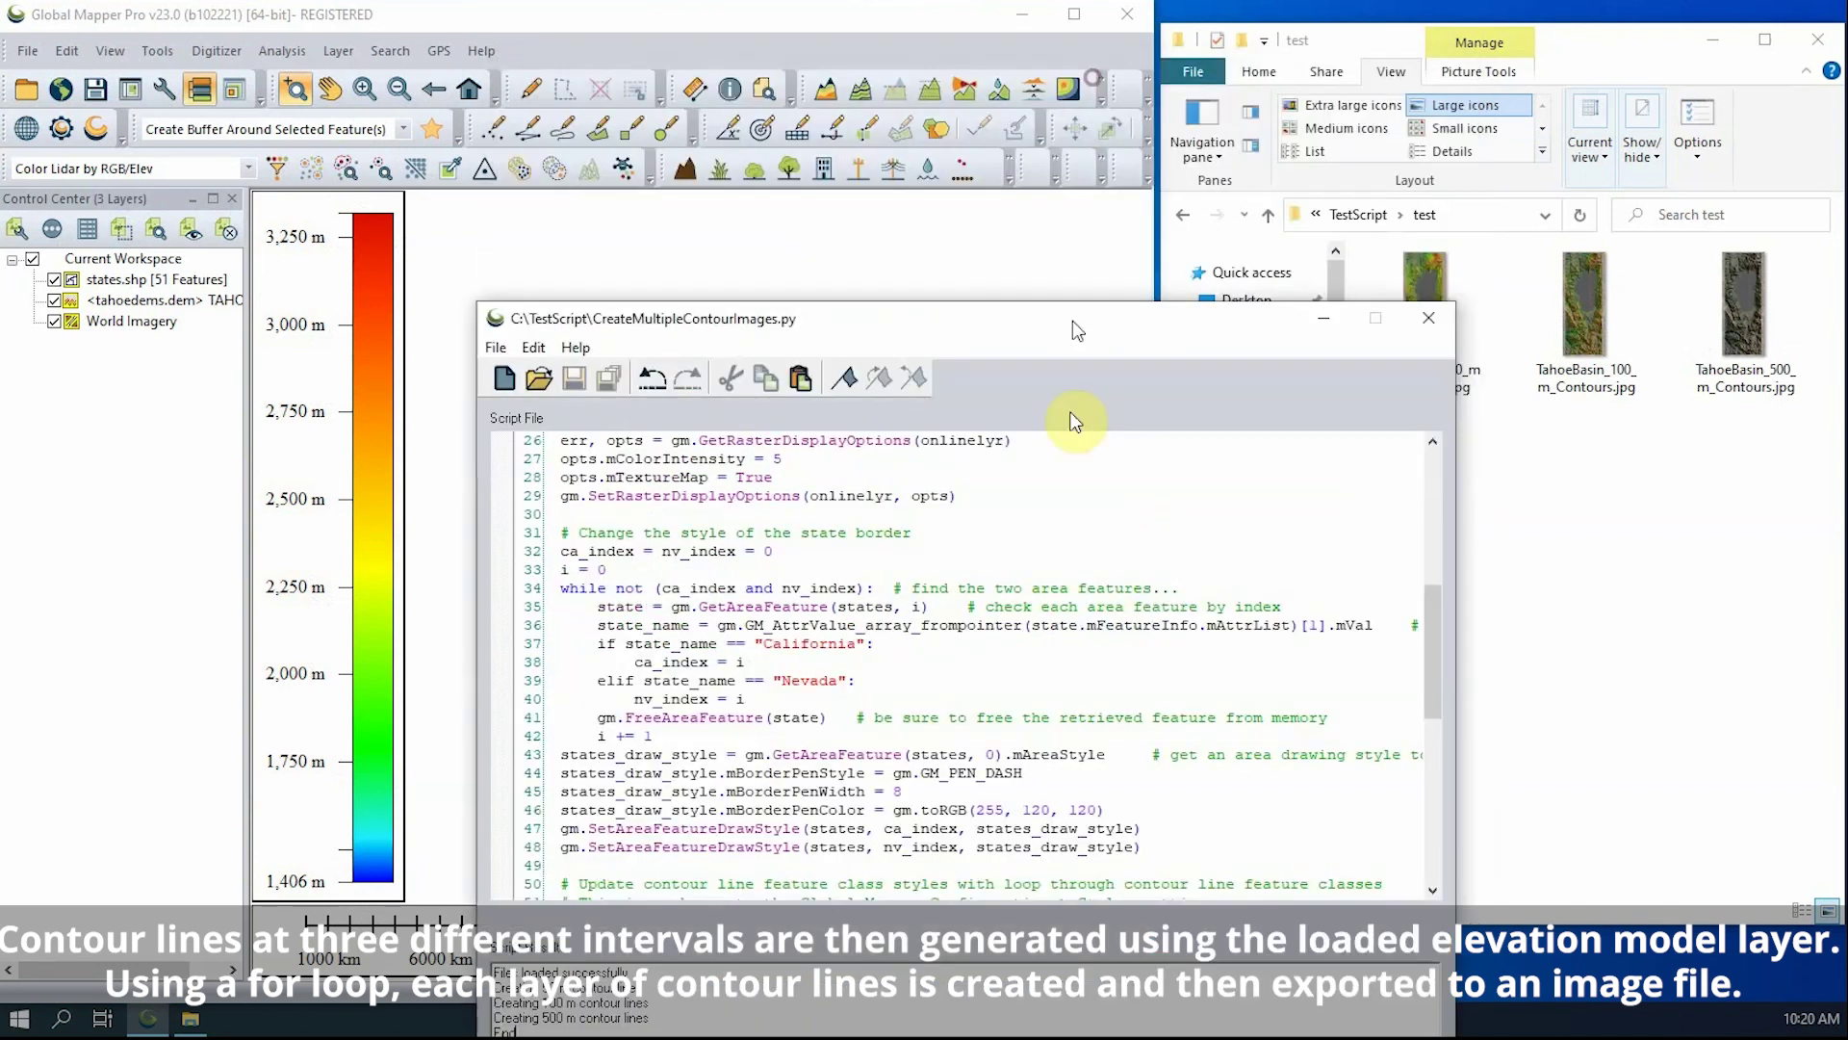
# - Move the script editor aside and zoom the map to the tahoedems.dem layer
pyautogui.moveTo(1095, 109); pyautogui.dragTo(1065, 789)
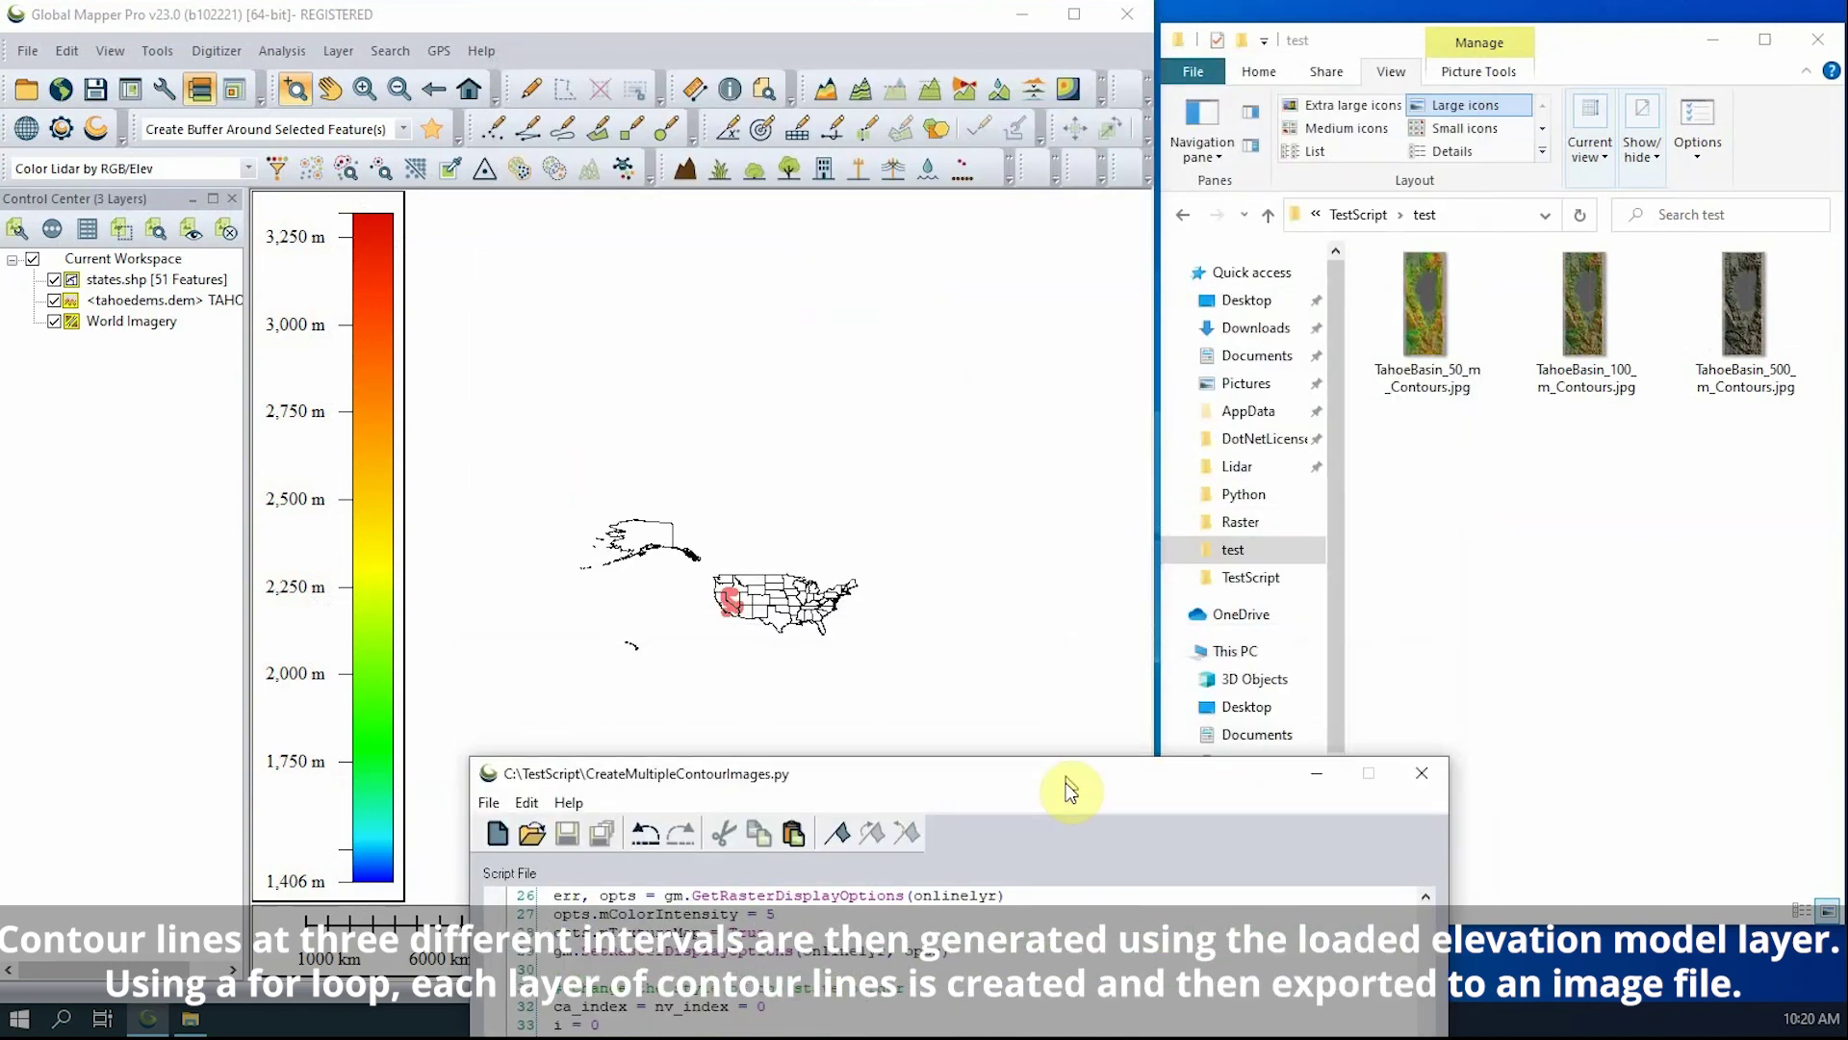
pyautogui.click(144, 300)
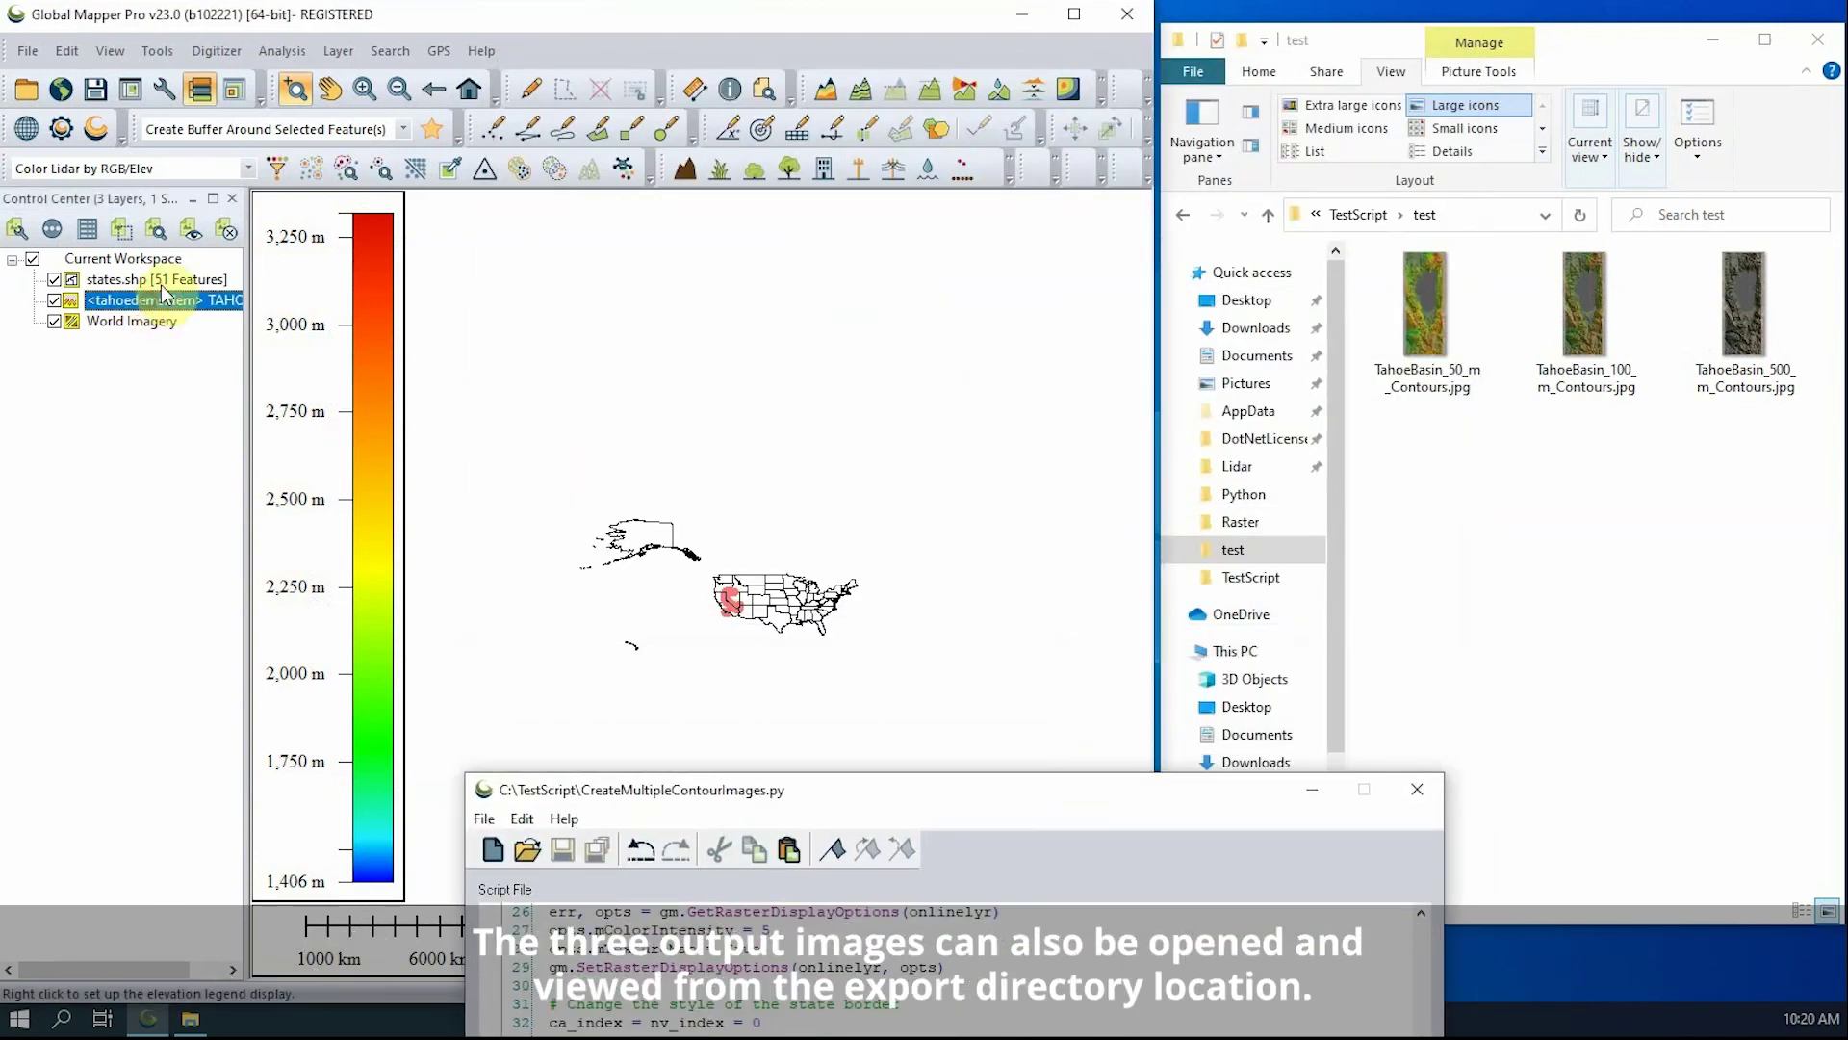
pyautogui.click(153, 232)
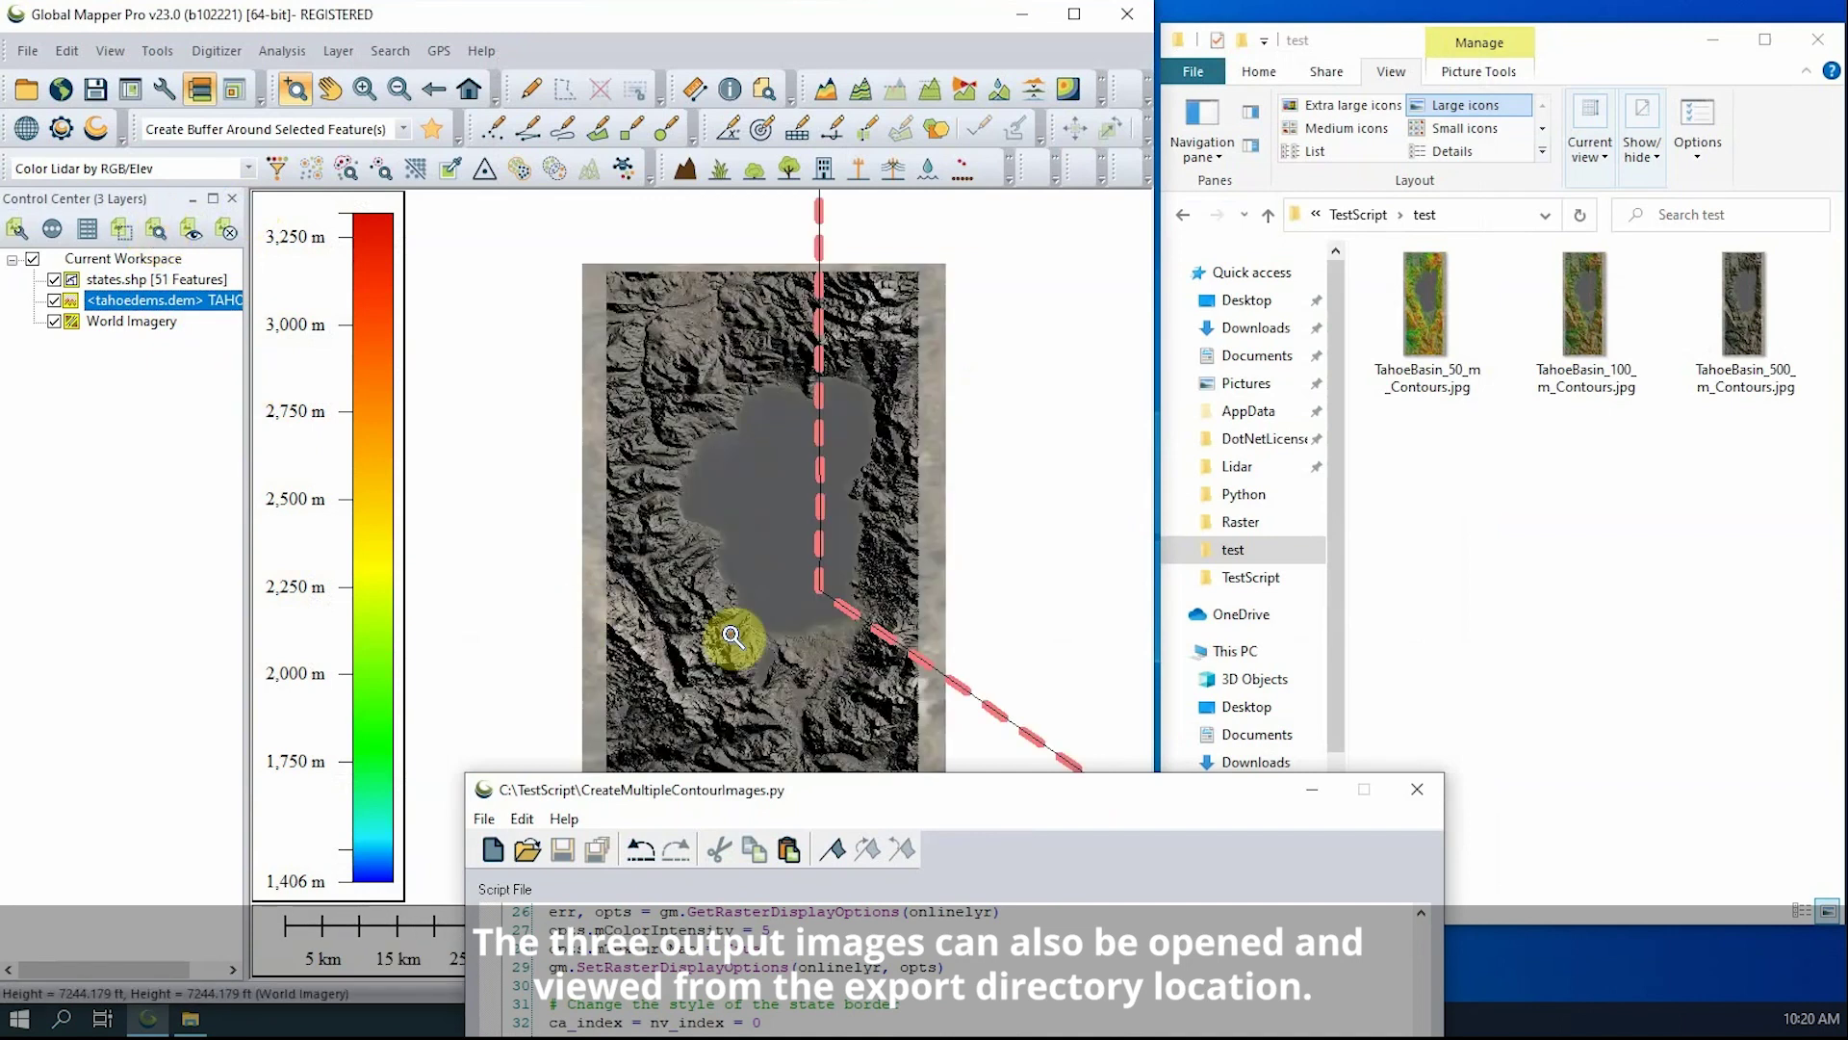
# - Open TahoeBasin_50_m_Contours.jpg, then step through the 100 m and 500 m images
pyautogui.doubleClick(1439, 304)
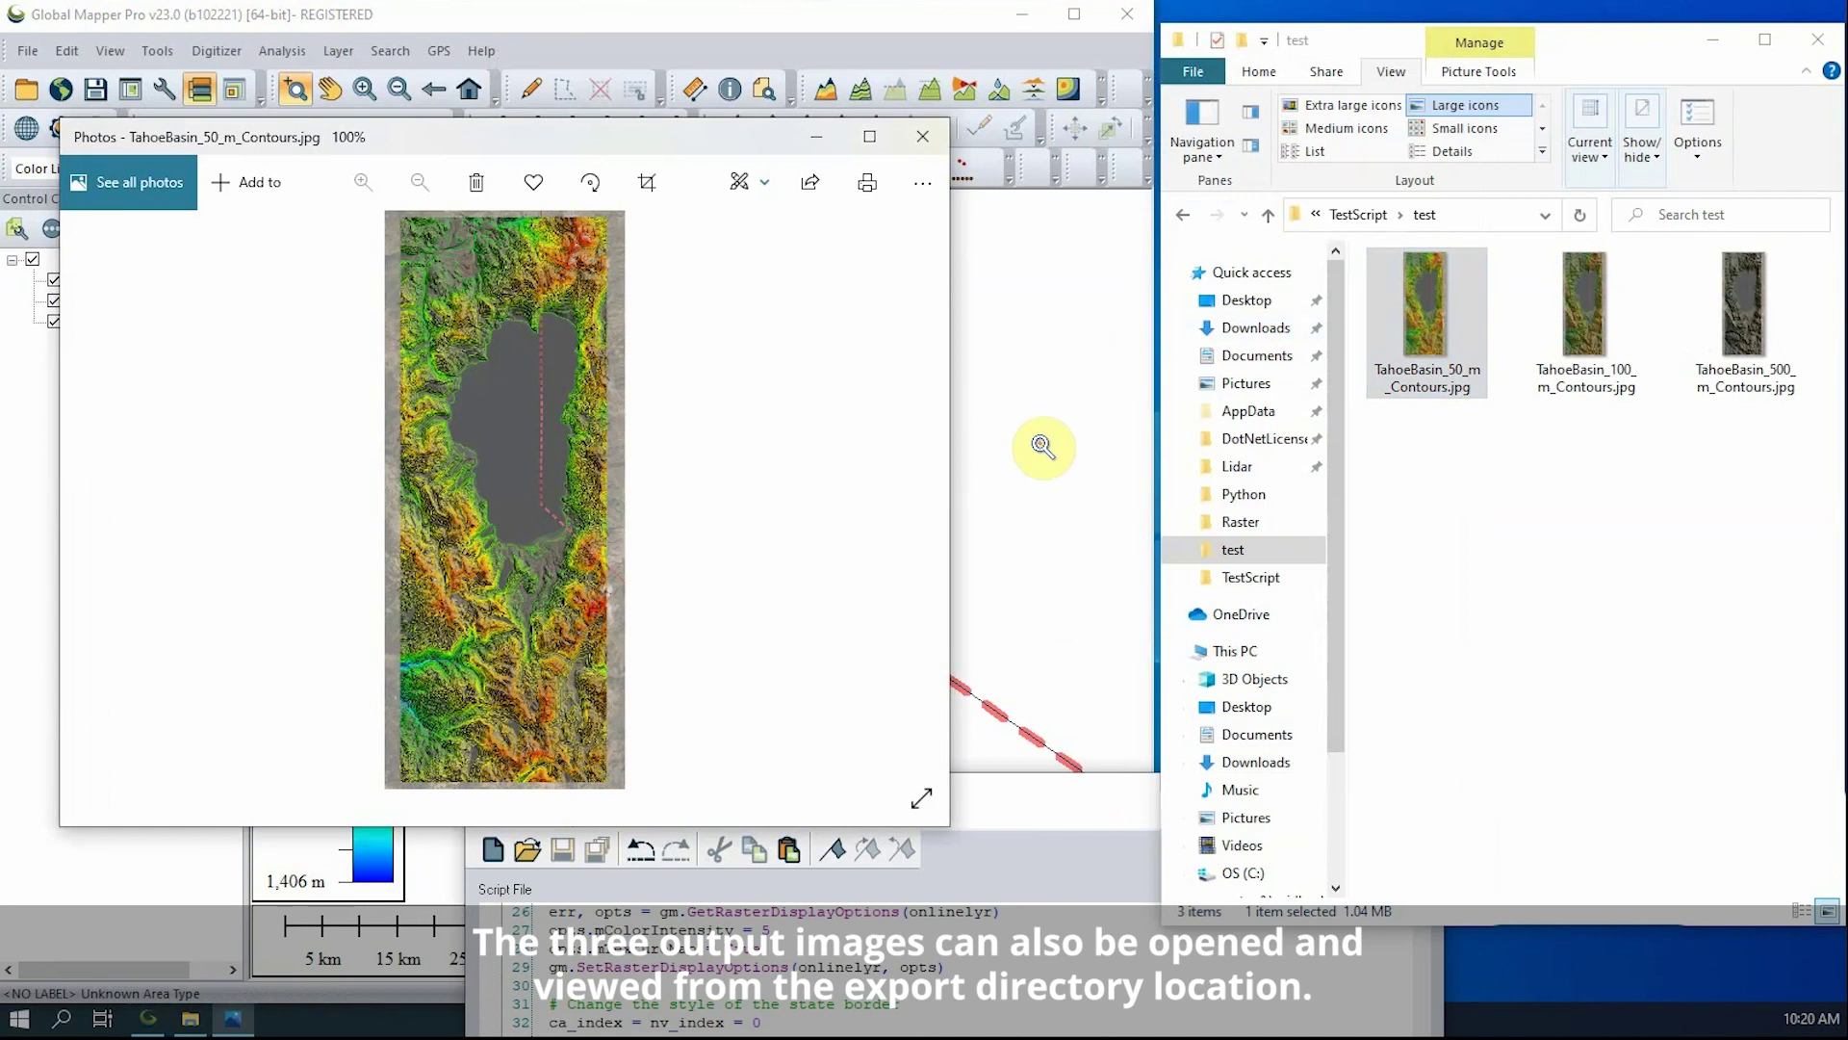
pyautogui.click(916, 491)
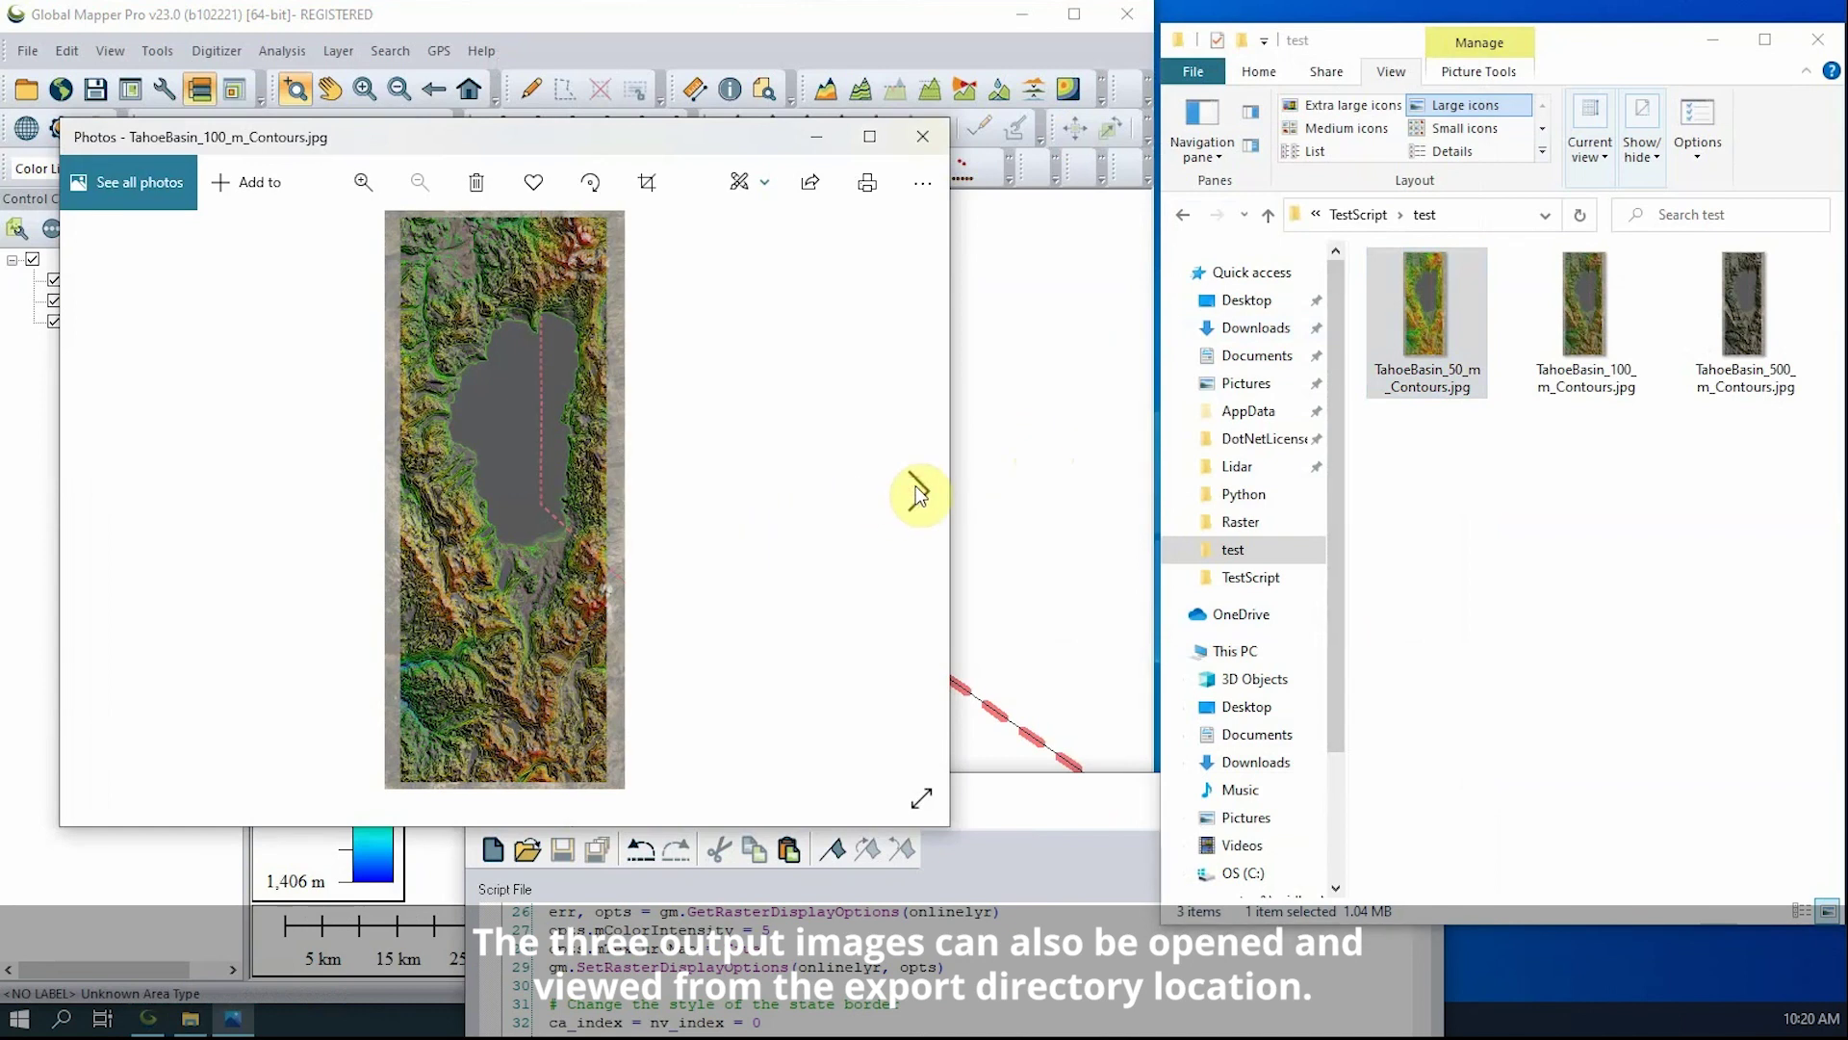
pyautogui.click(916, 492)
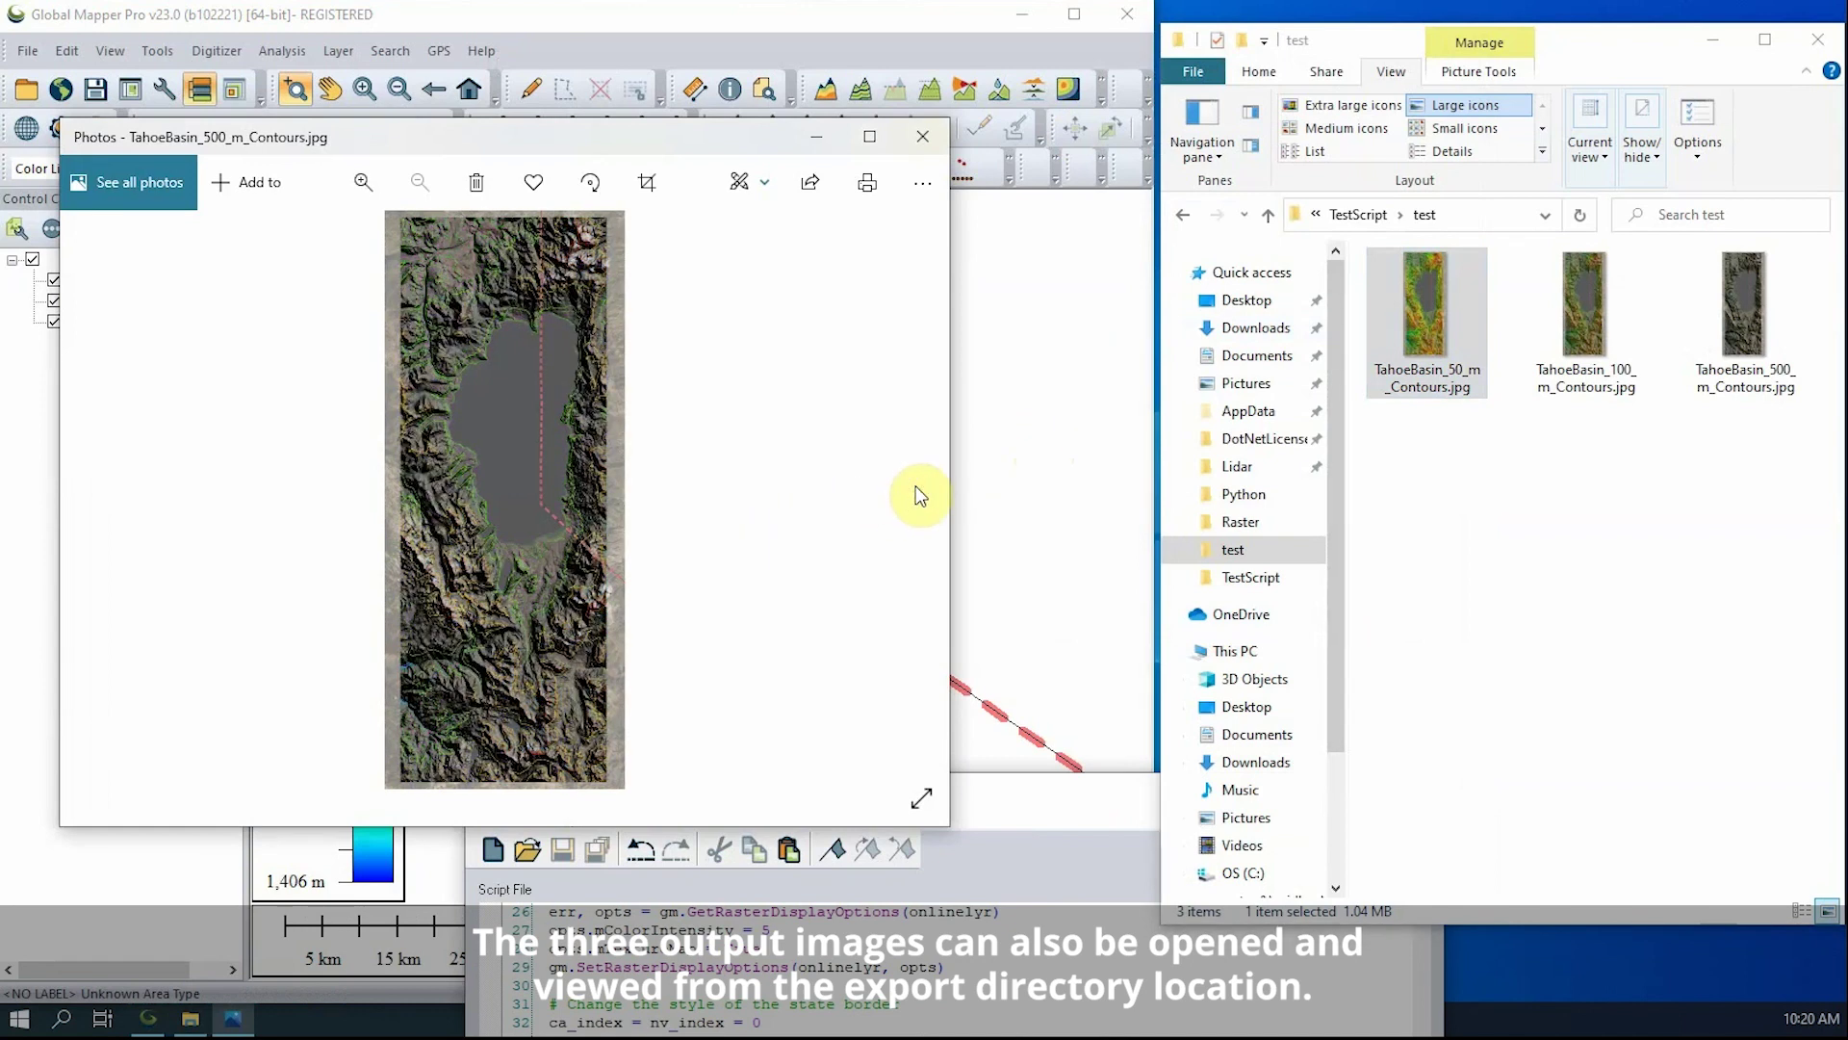